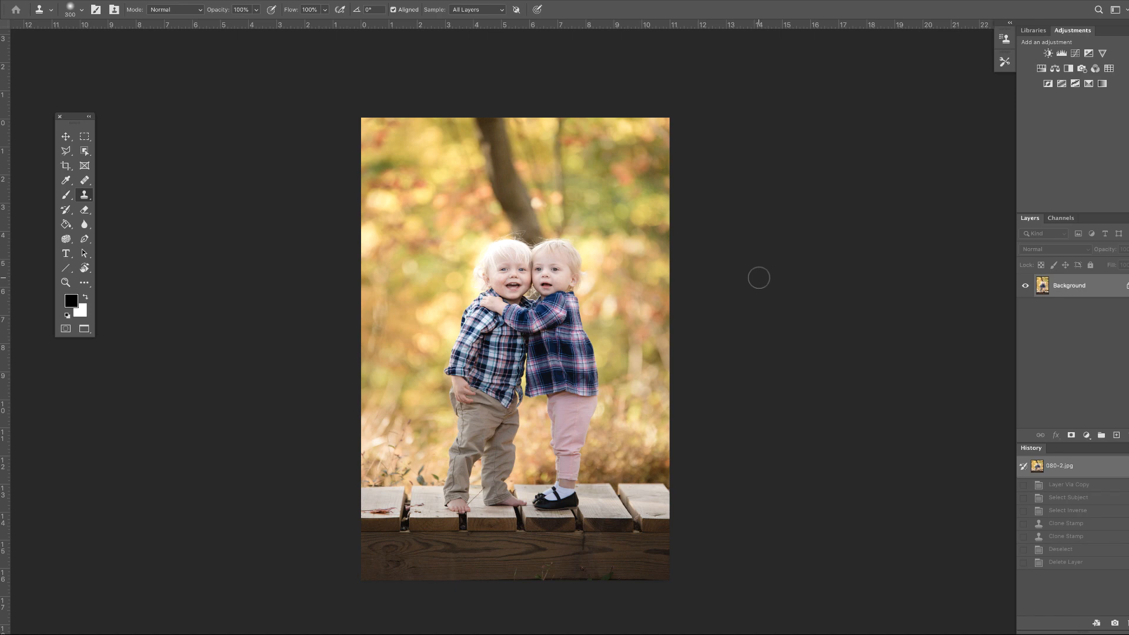
Step: Zoom in and pan around the photo to examine the children's flyaway hair against the blurred background
key("b")
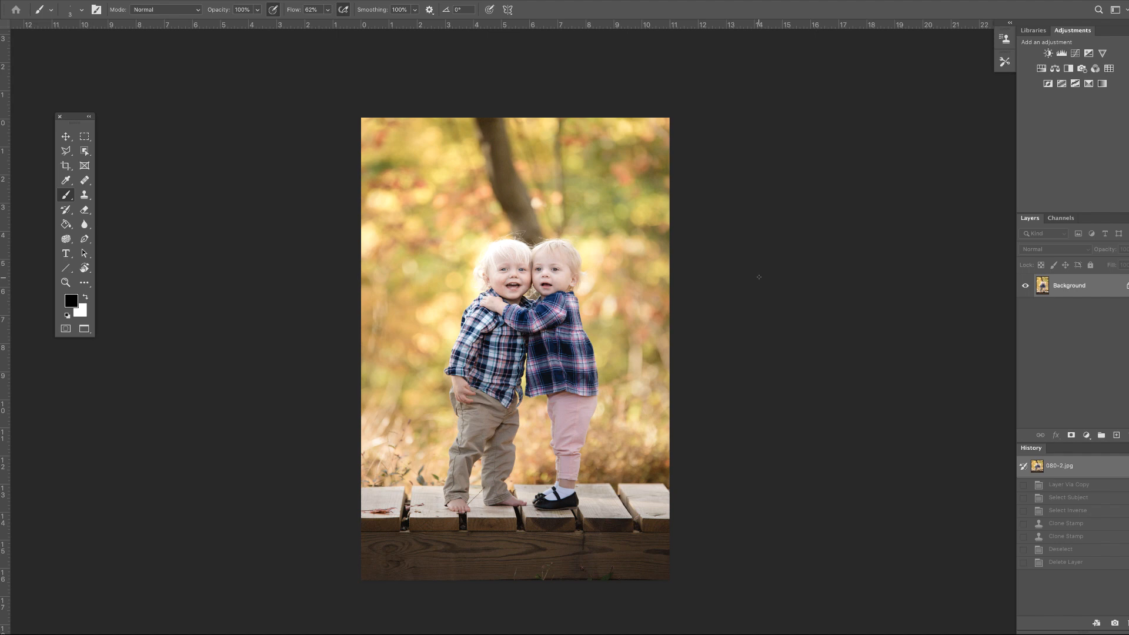
key("ctrl+plus")
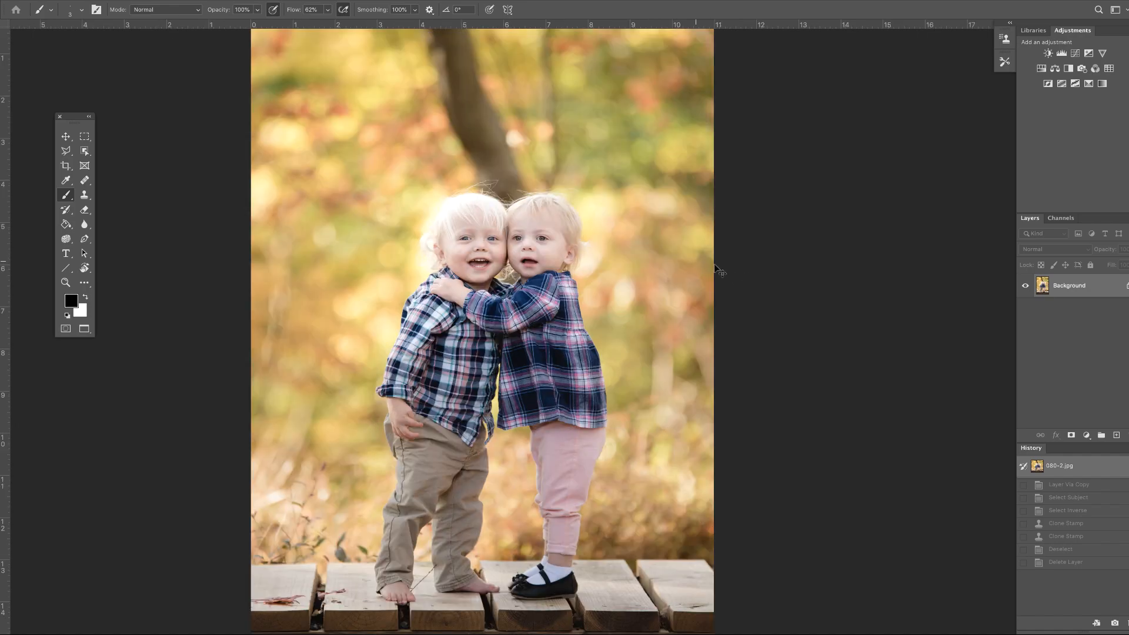
key("ctrl+plus")
key("ctrl+plus")
key("ctrl+plus")
left_click_drag(627, 199, 813, 458)
scroll(826, 297, "up", 3)
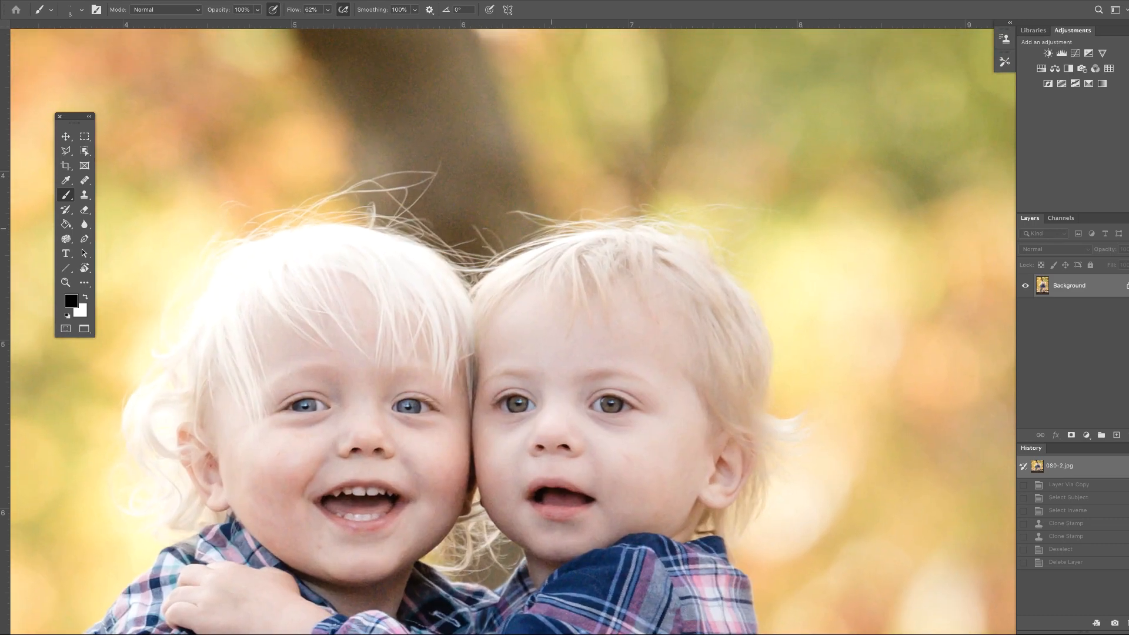
key("ctrl+minus")
key("ctrl+minus")
key("ctrl+minus")
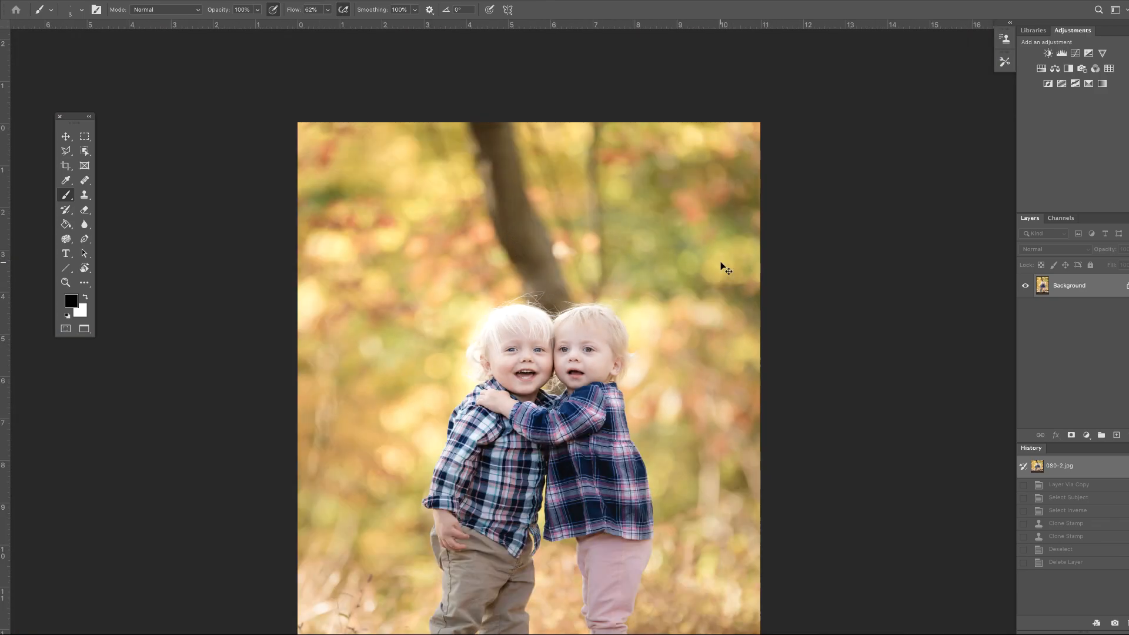
left_click_drag(724, 331, 698, 272)
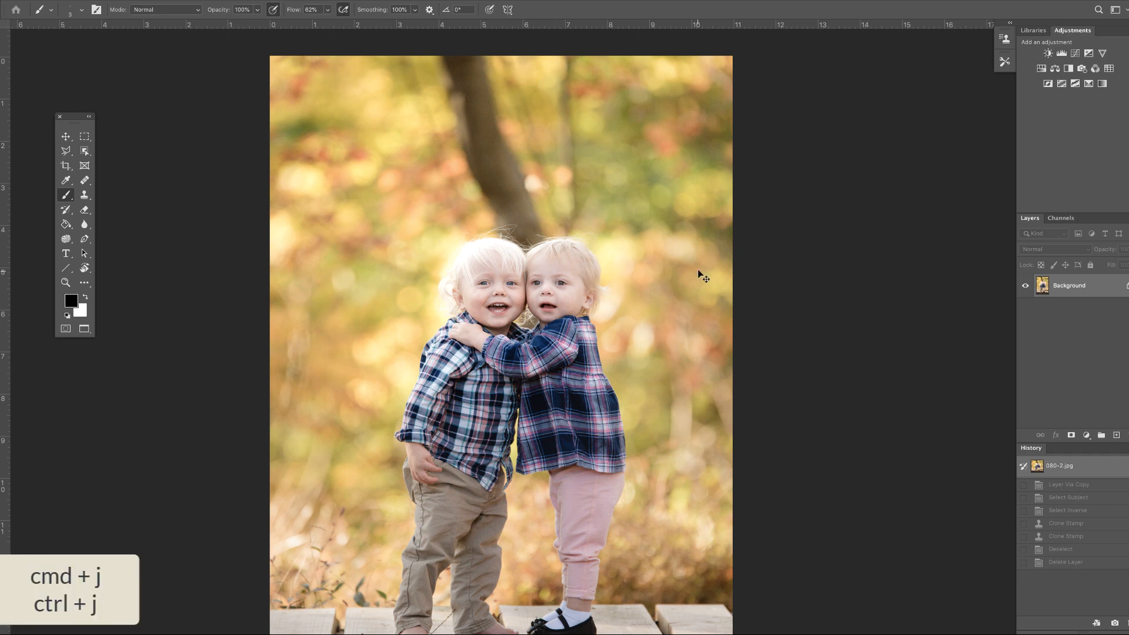
Step: Duplicate the background layer, select the children with Select Subject, and invert the selection to the background
key("ctrl+j")
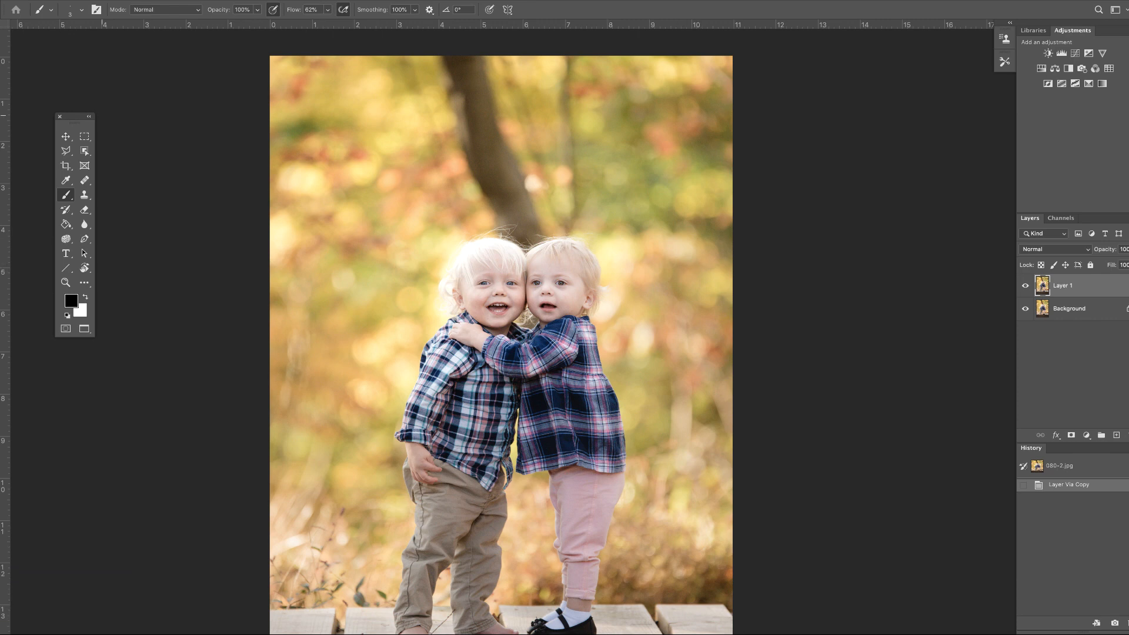
left_click(85, 151)
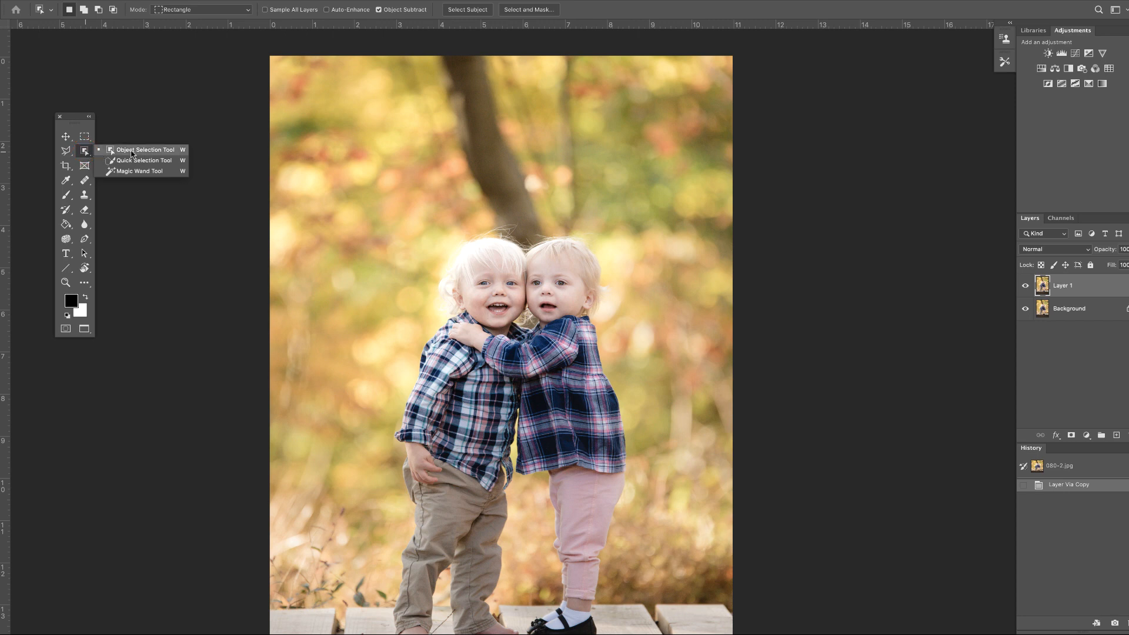
left_click(131, 151)
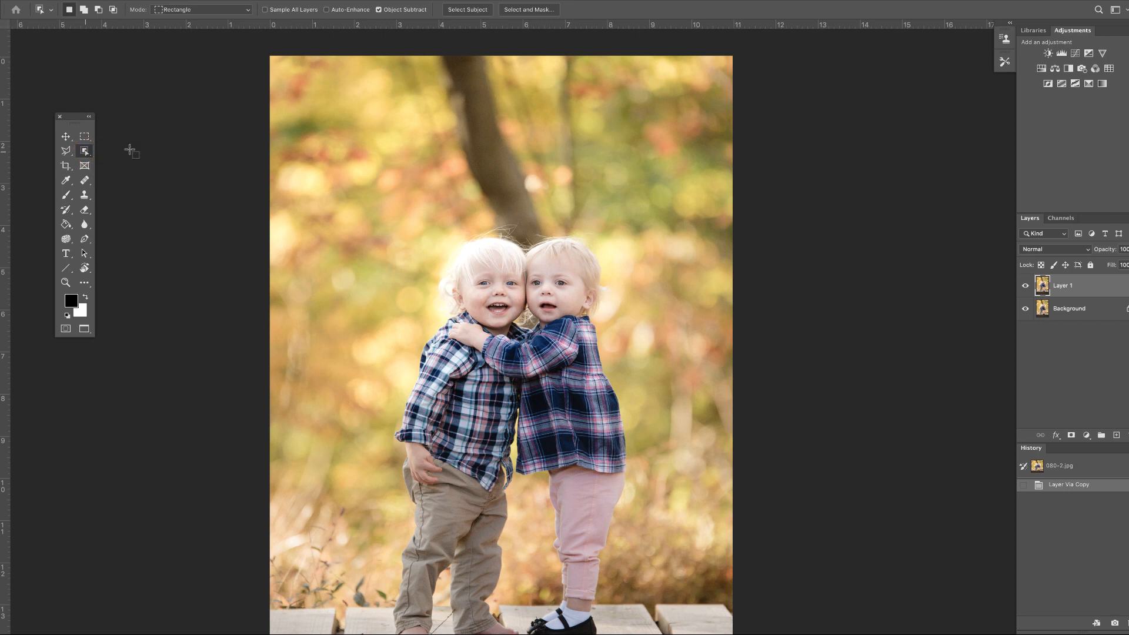
left_click(466, 10)
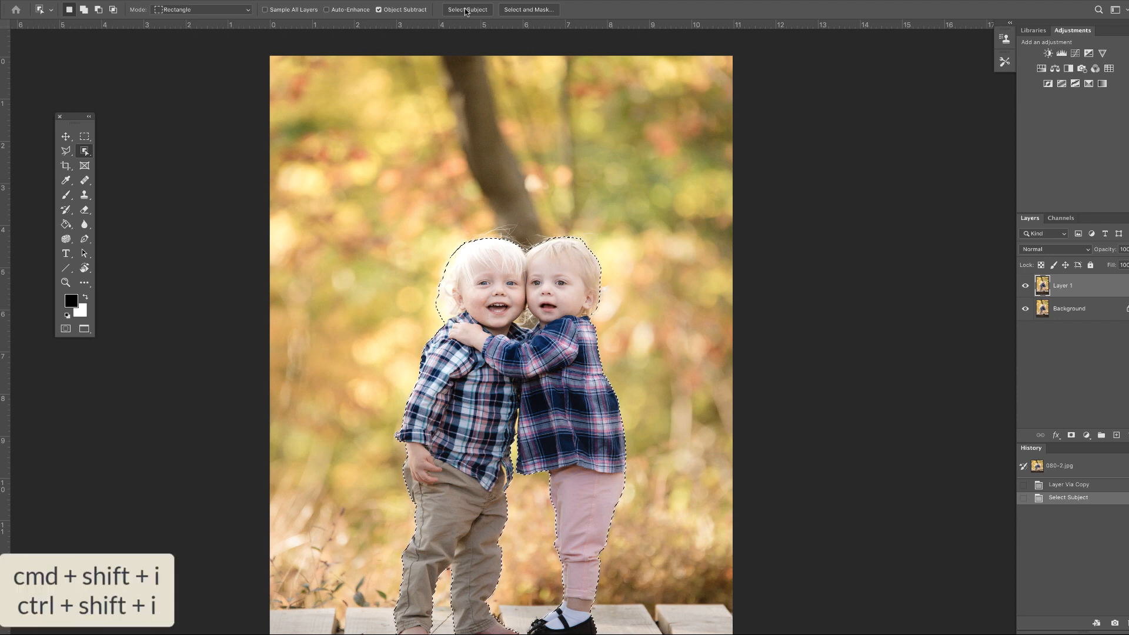
key("ctrl+shift+i")
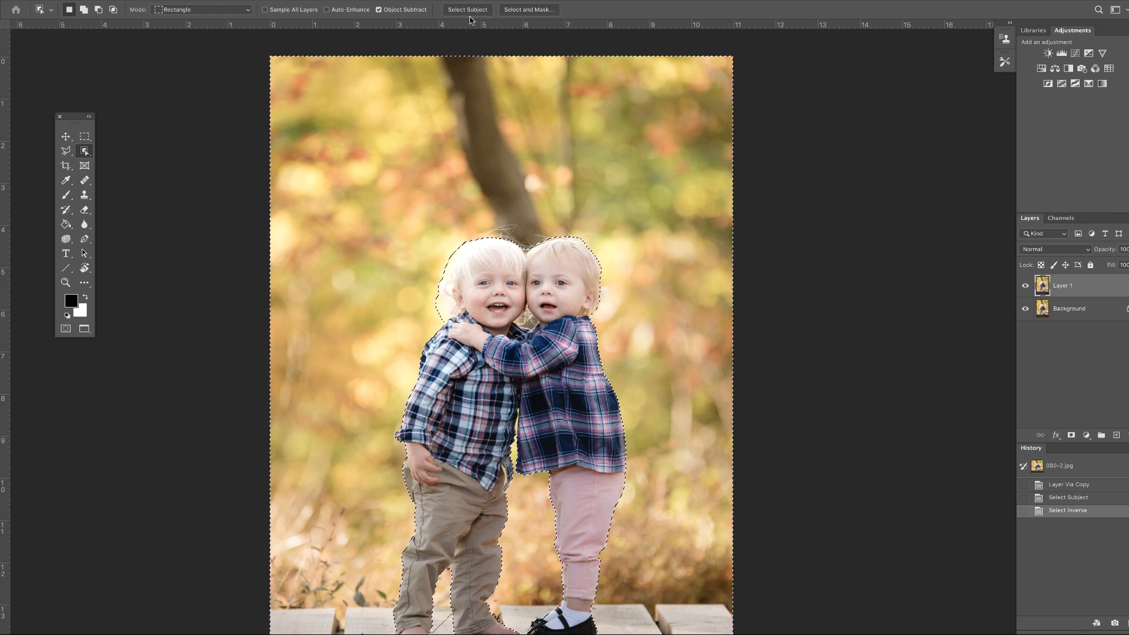
Step: Clone Stamp nearby bokeh over the tree trunk above the children's heads, then deselect
key("s")
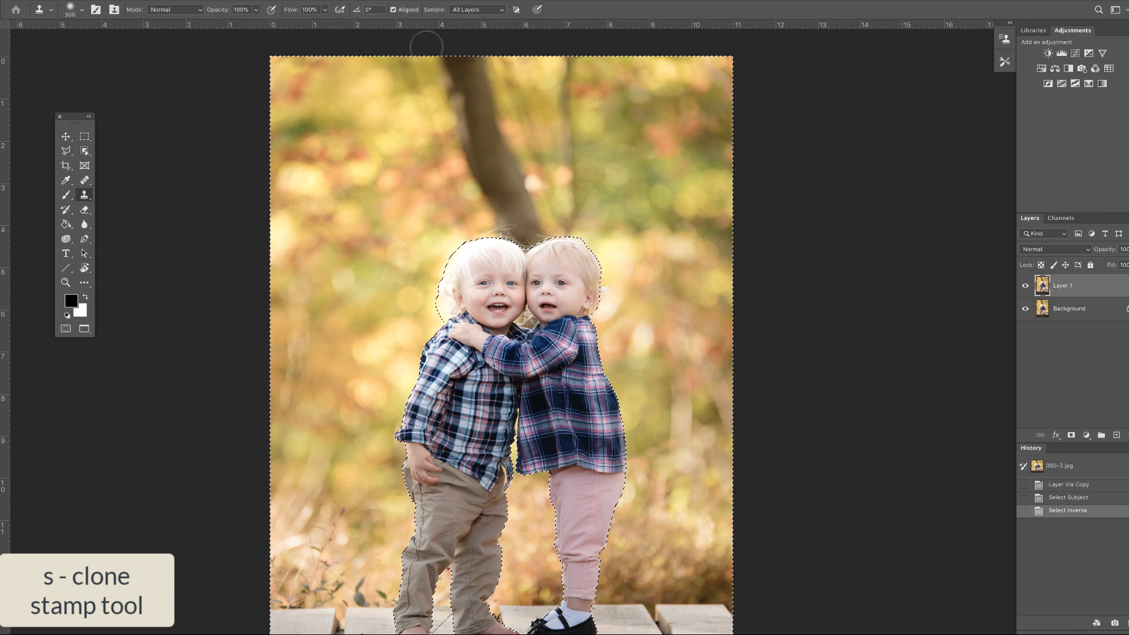
left_click(420, 167, "alt")
mouse_move(470, 186)
left_mouse_down()
mouse_move(500, 191)
mouse_move(488, 188)
left_mouse_up()
mouse_move(532, 225)
left_mouse_down()
mouse_move(520, 211)
mouse_move(519, 172)
left_mouse_up()
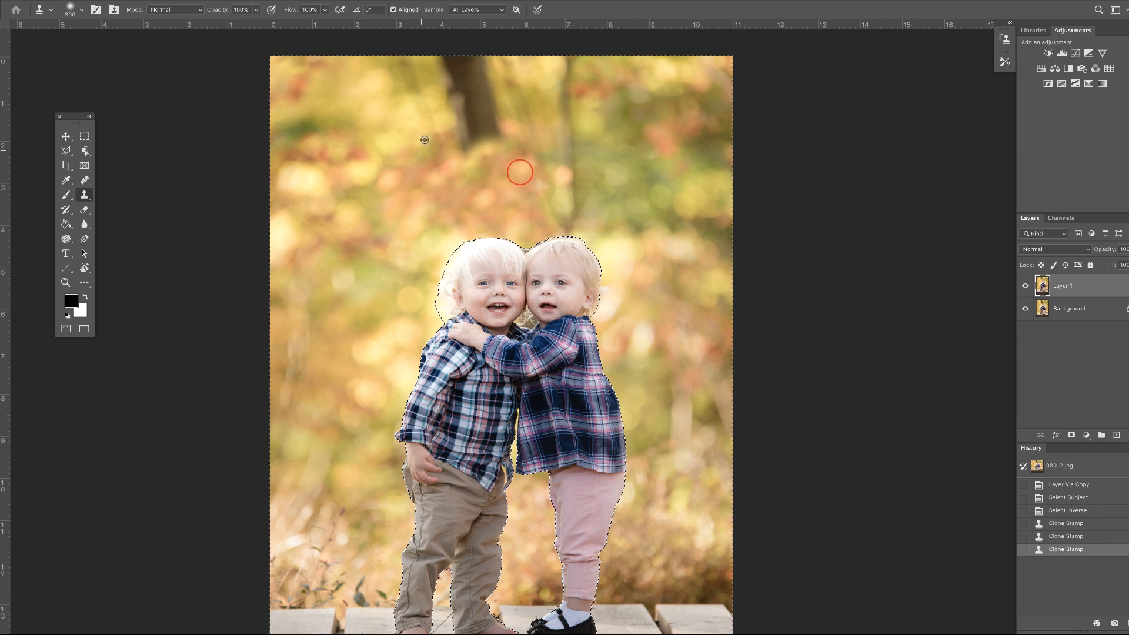
mouse_move(499, 123)
left_mouse_down()
mouse_move(466, 124)
mouse_move(471, 92)
mouse_move(504, 122)
mouse_move(507, 102)
left_mouse_up()
left_click(404, 101, "alt")
left_click(460, 139, "alt")
left_click(423, 95, "alt")
left_click_drag(452, 71, 453, 72)
left_click(448, 70)
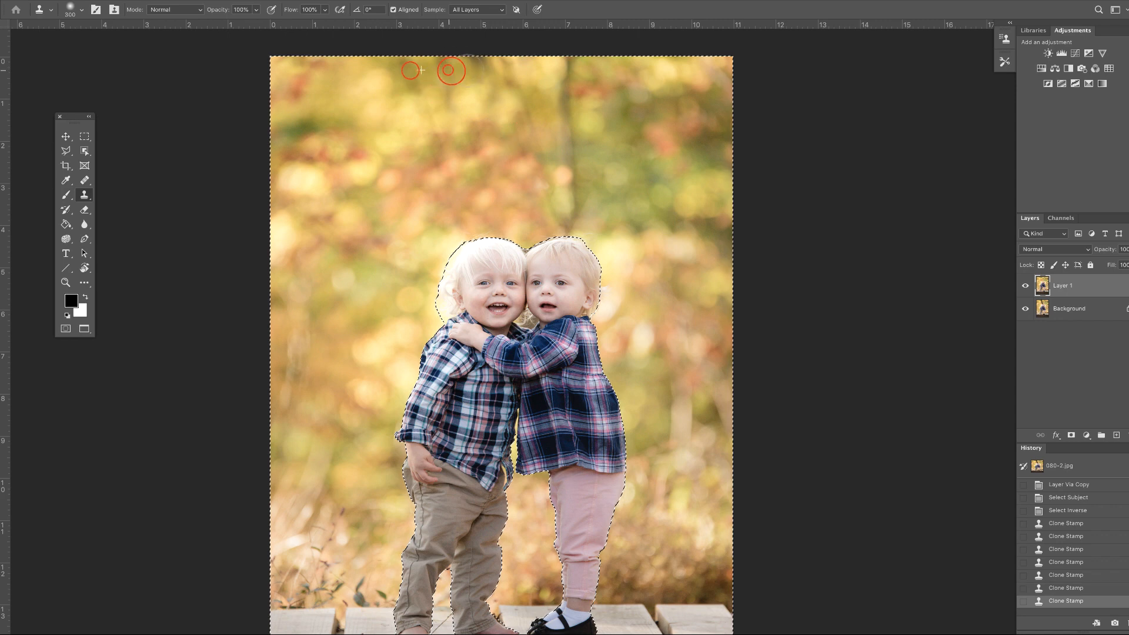
left_click(423, 101, "alt")
left_click(391, 122)
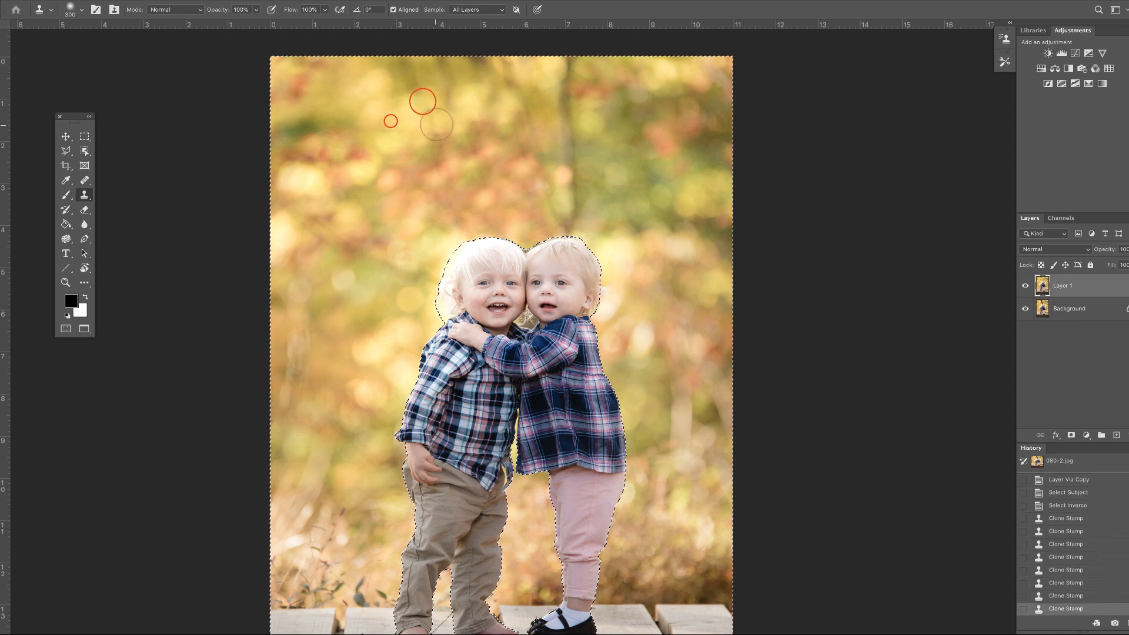
left_click(434, 129, "alt")
left_click(399, 125)
left_click_drag(470, 127, 476, 144)
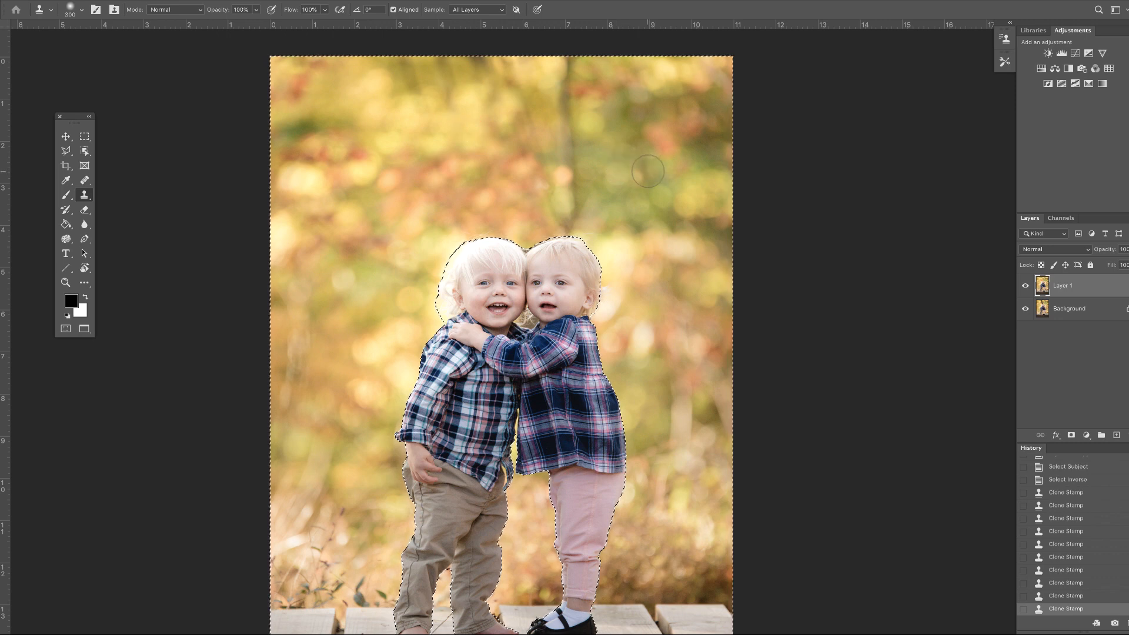
key("ctrl+d")
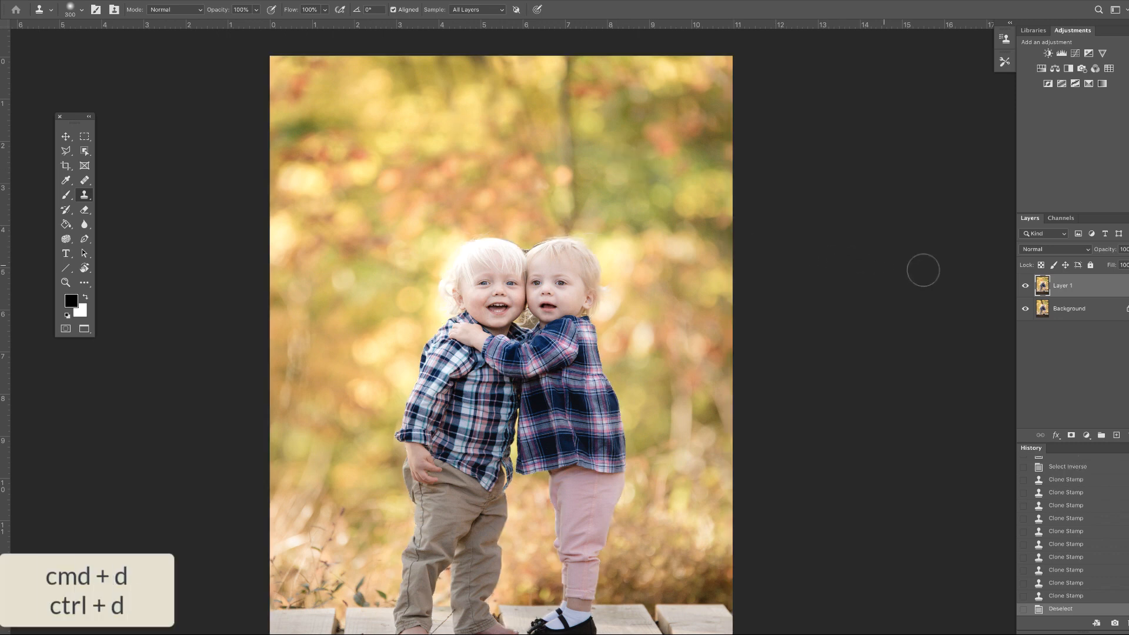
Step: Compare the retouched layer with the original by toggling its visibility while zoomed in on the children's hair
key("ctrl+plus")
key("ctrl+plus")
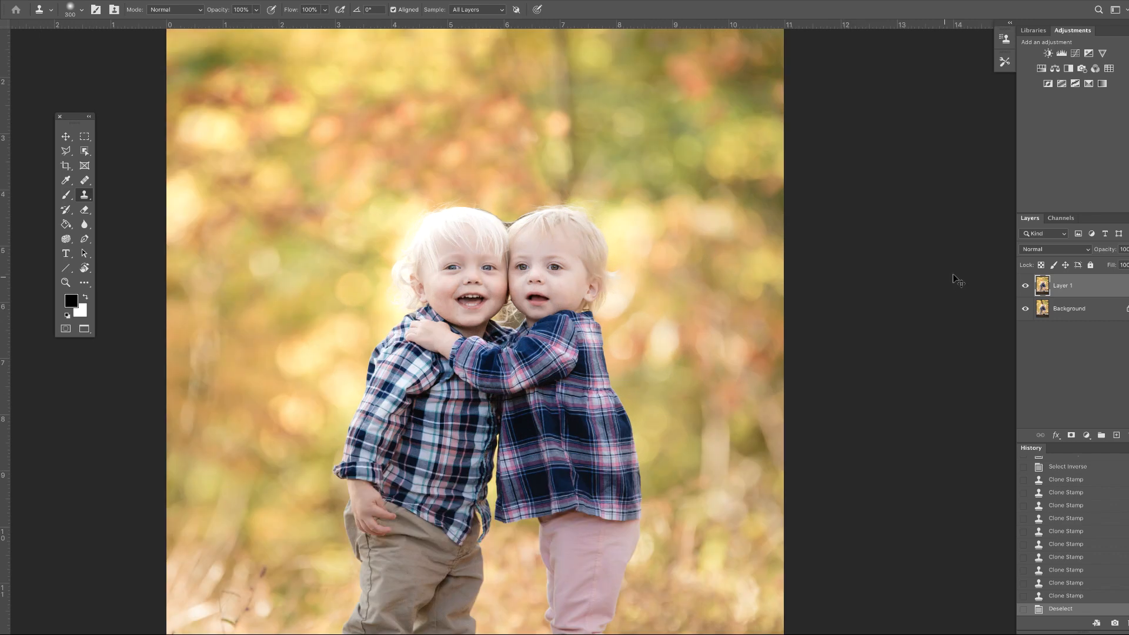
left_click(1026, 286)
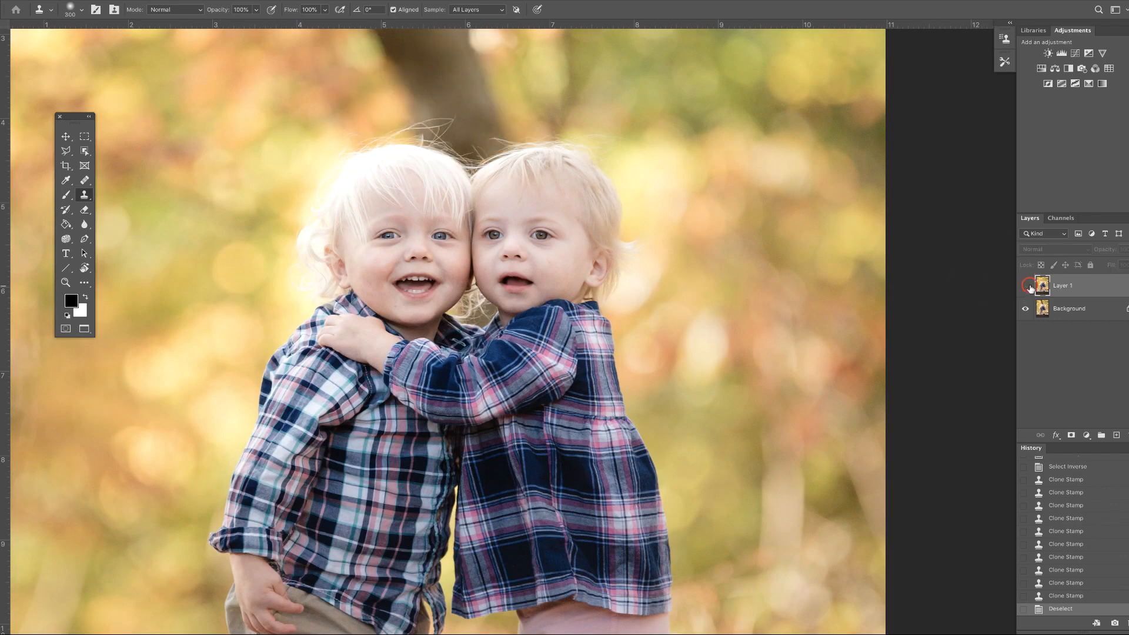
left_click(1026, 286)
left_click(1025, 285)
left_click(1026, 286)
key("ctrl+plus")
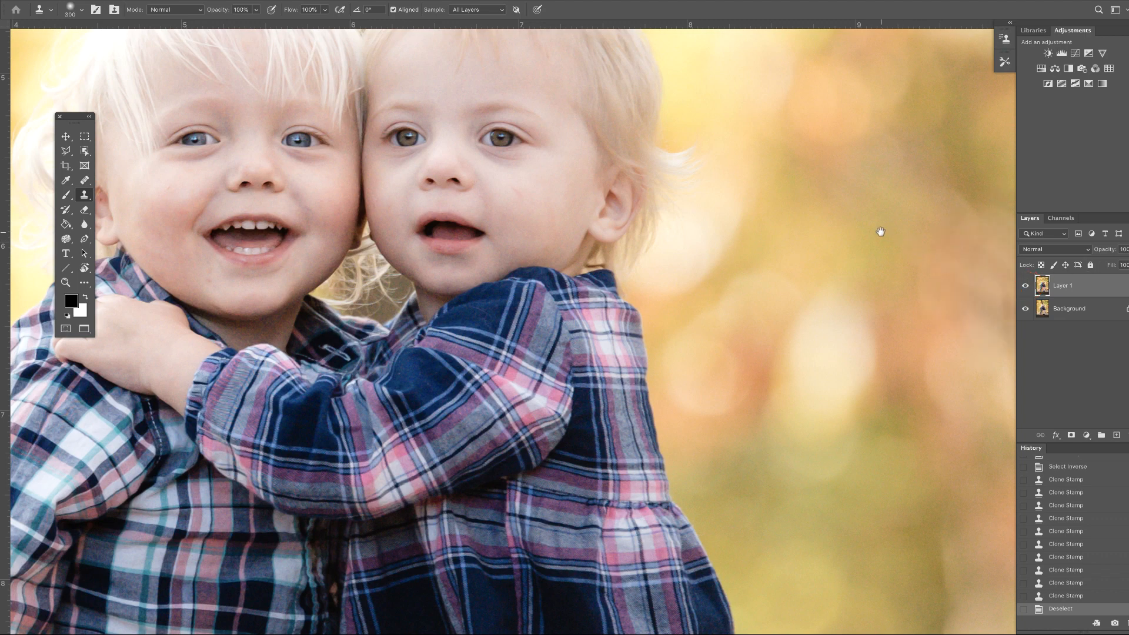
left_click_drag(634, 154, 813, 395)
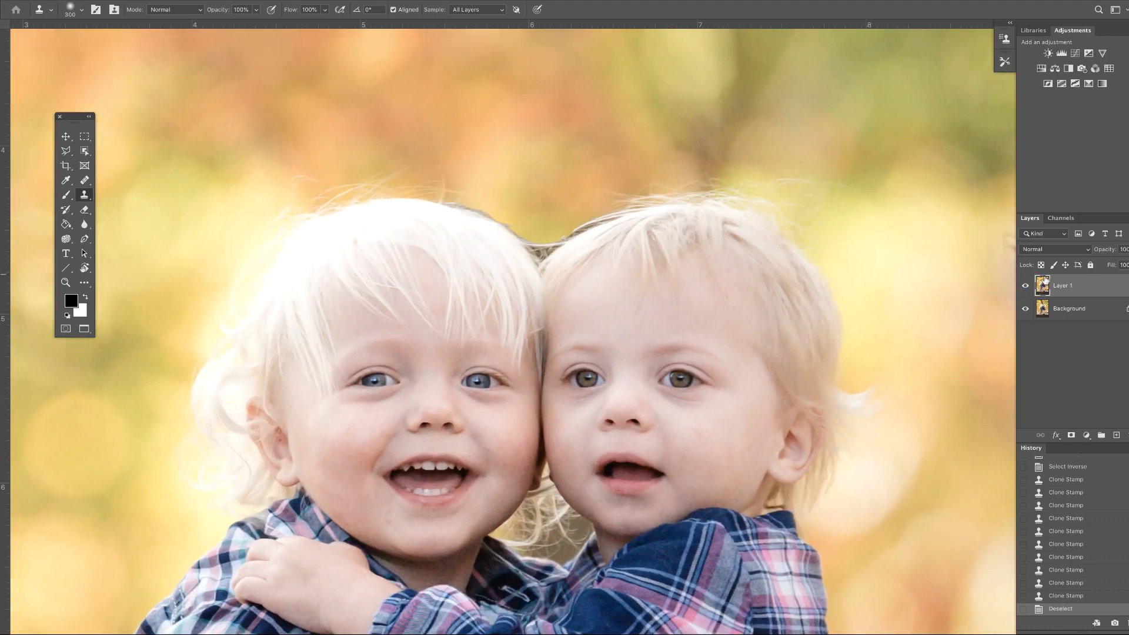
left_click(1026, 286)
left_click(1026, 286)
key("ctrl+minus")
key("ctrl+minus")
key("ctrl+minus")
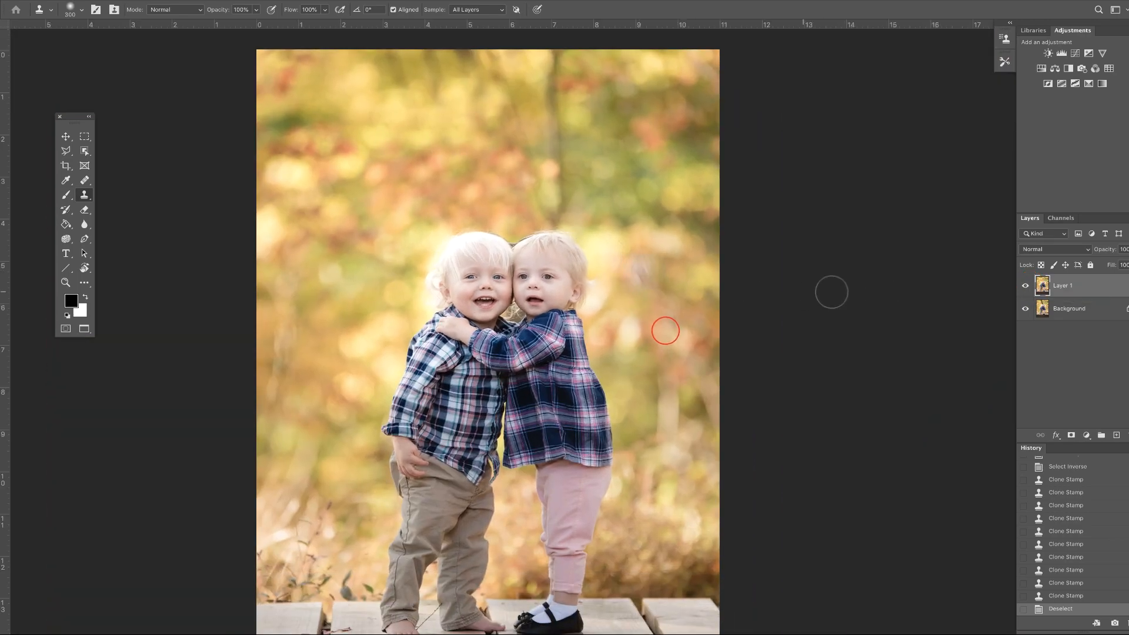
Step: Delete the retouched layer and duplicate the background layer again
key("Delete")
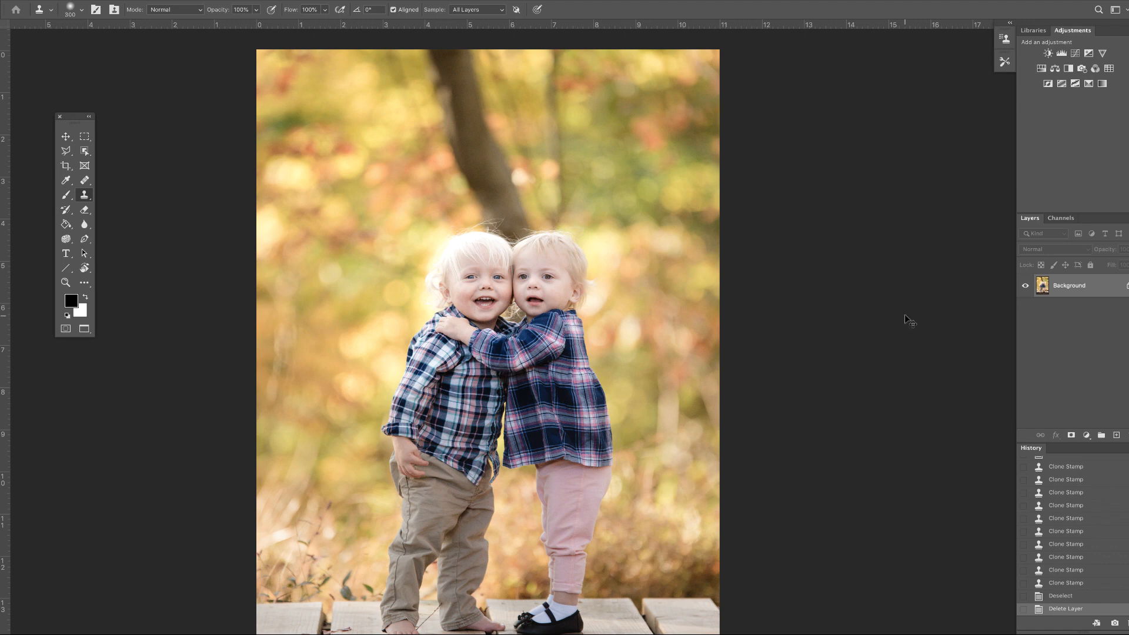
key("ctrl+j")
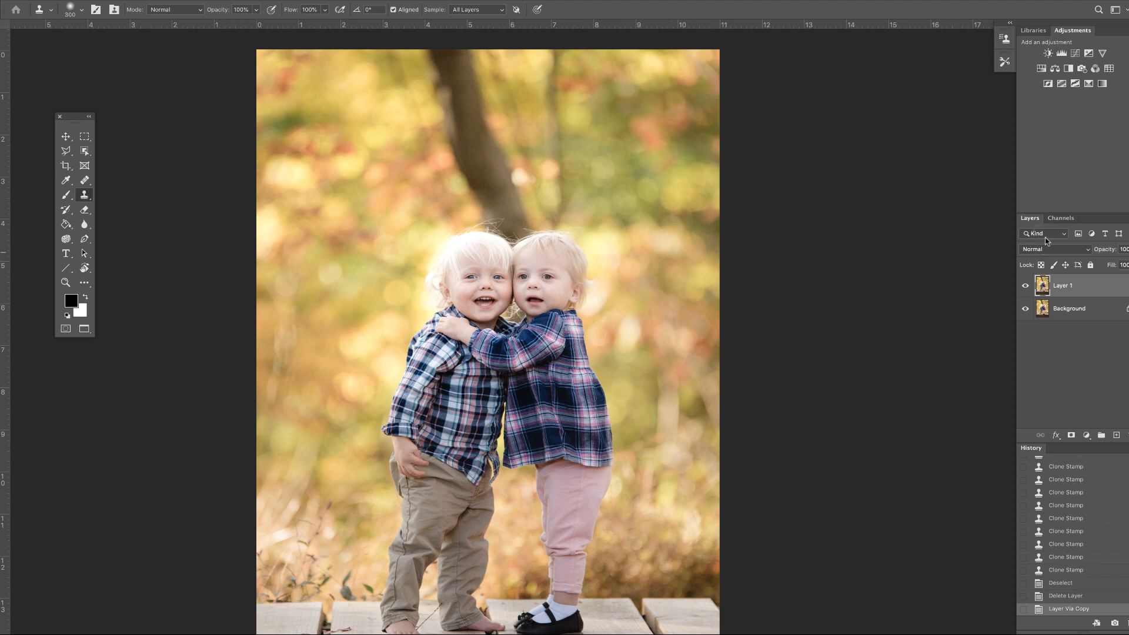
Step: Examine the Red, Green and Blue channels one at a time, zooming in on the hair against the background
left_click(1060, 218)
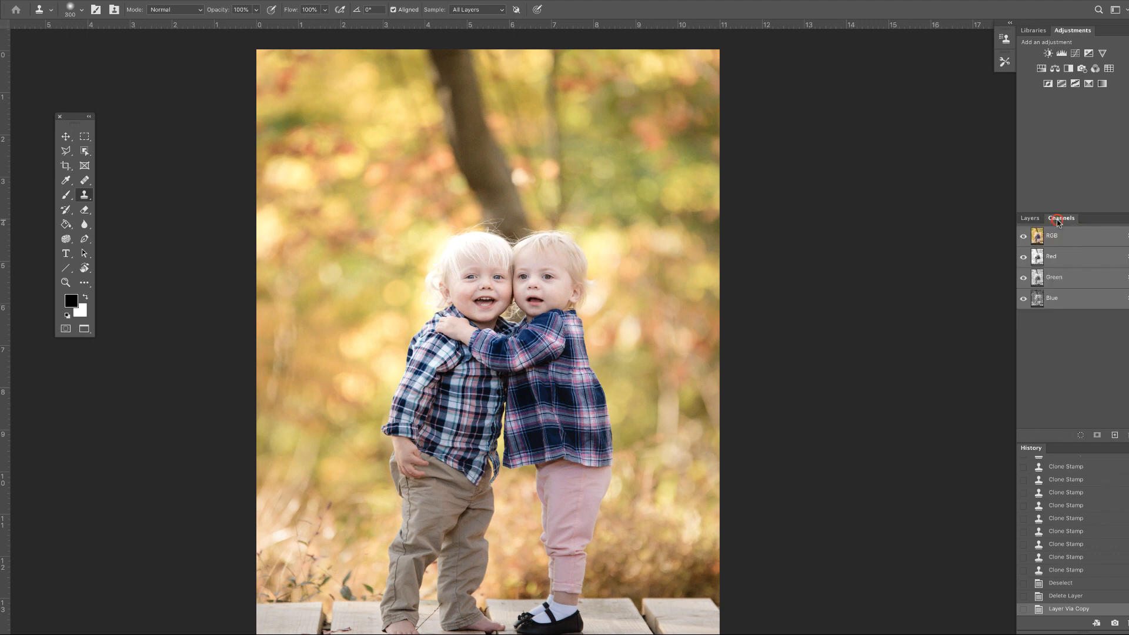
left_click(1064, 257)
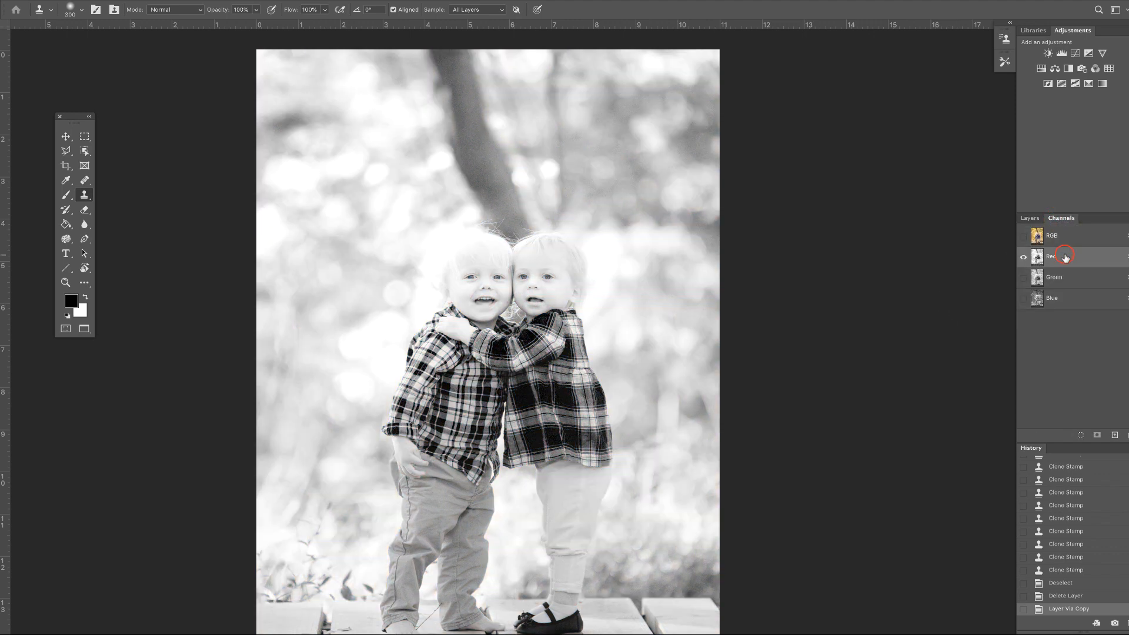
left_click(1066, 278)
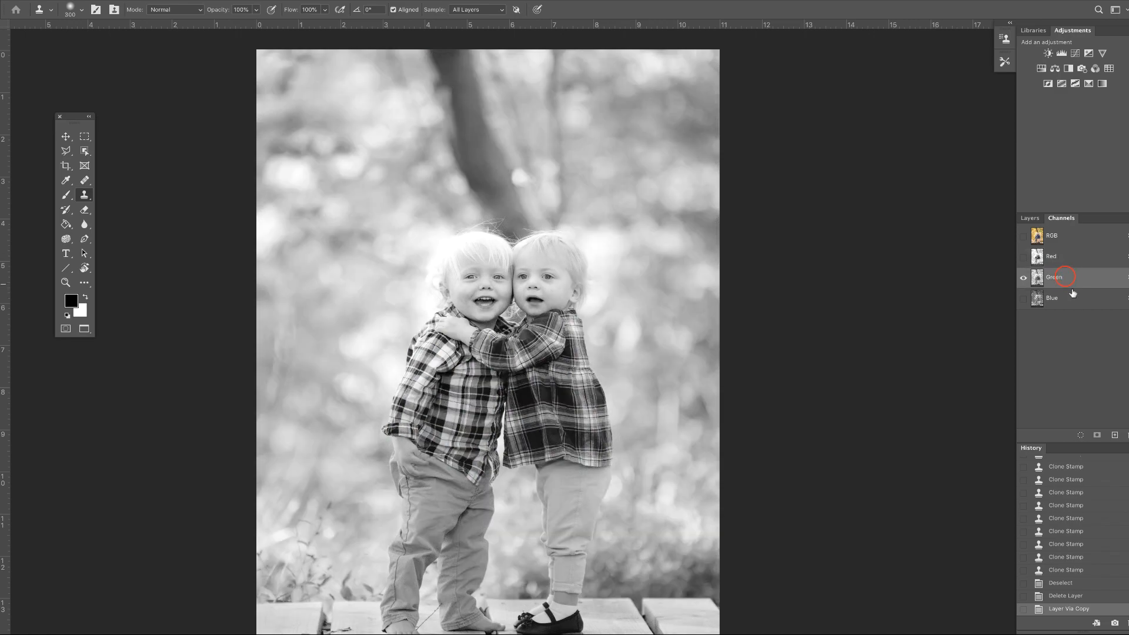
left_click(1075, 298)
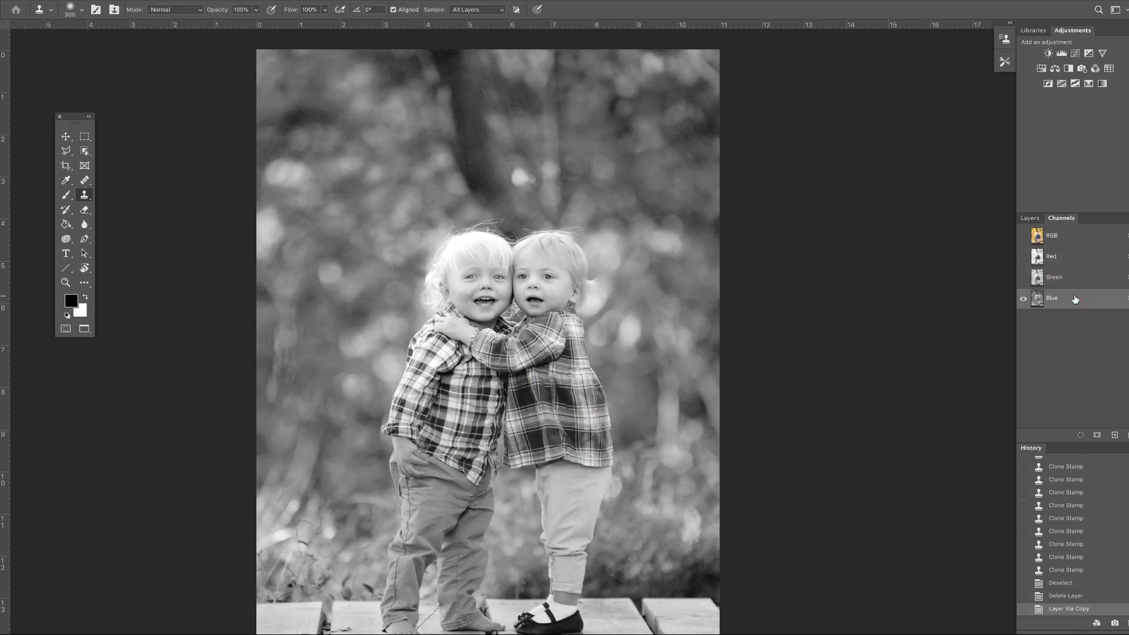
key("ctrl+plus")
key("ctrl+plus")
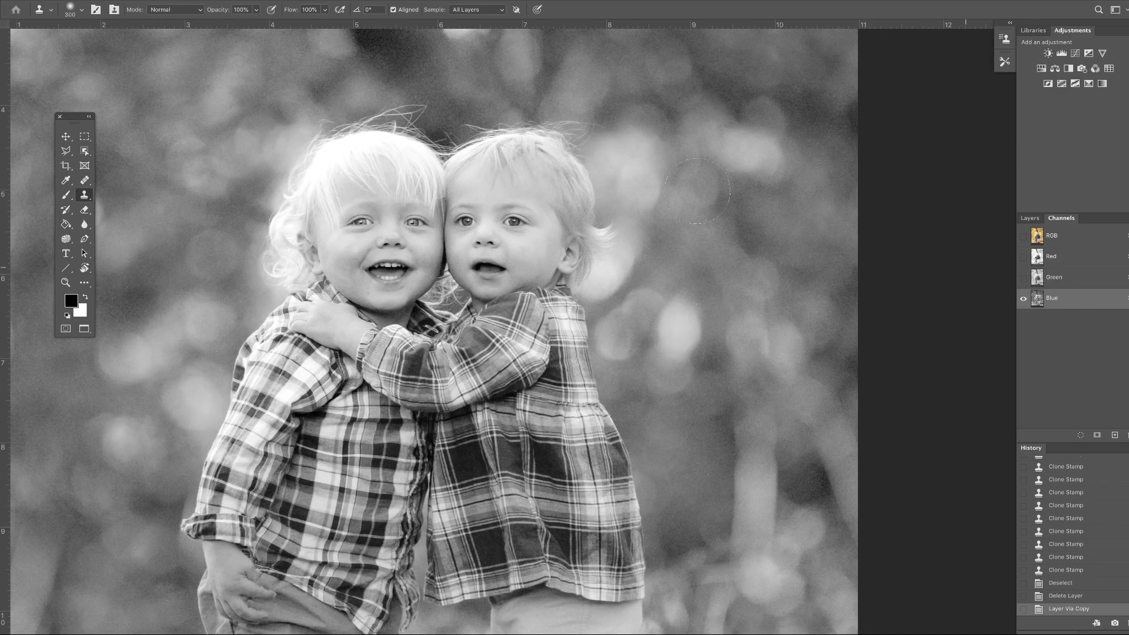
left_click_drag(588, 154, 686, 259)
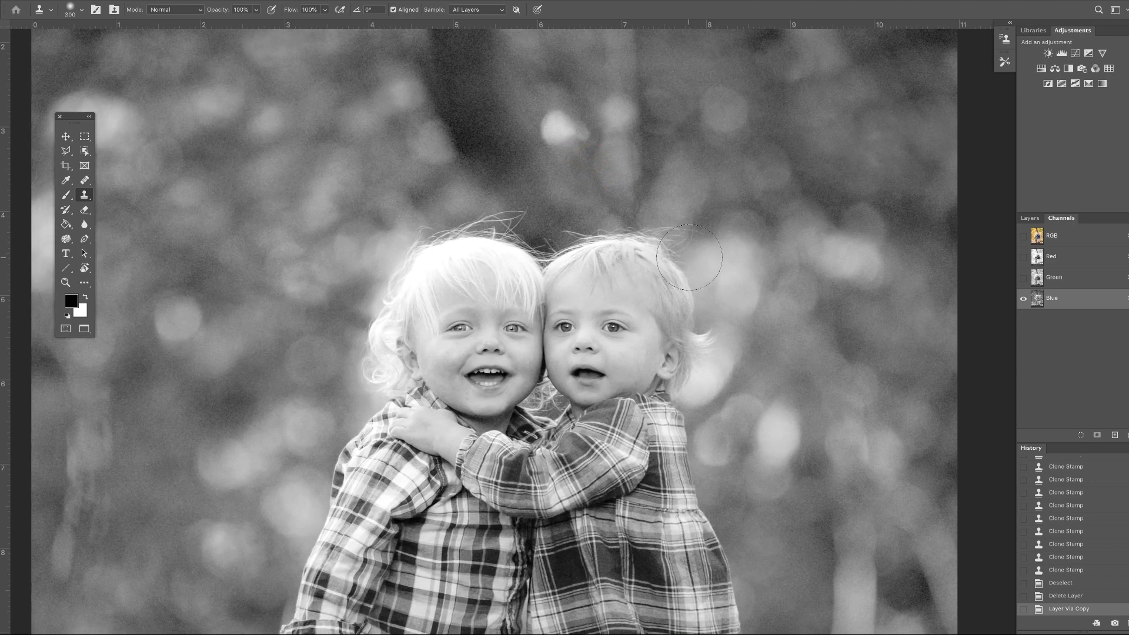
left_click(1085, 279)
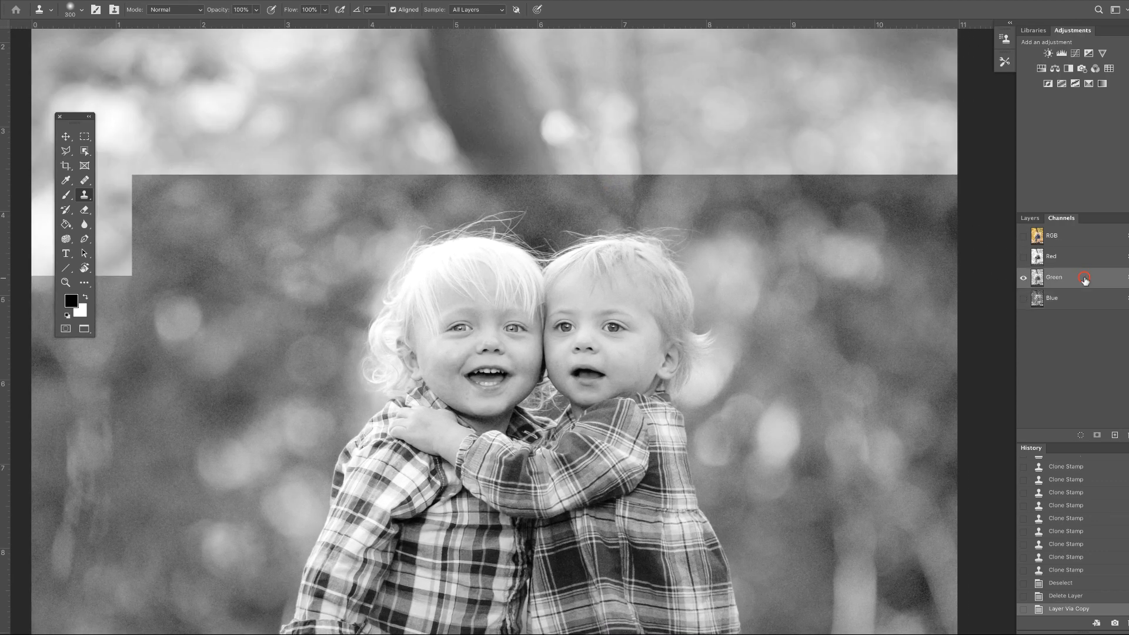
left_click(1085, 259)
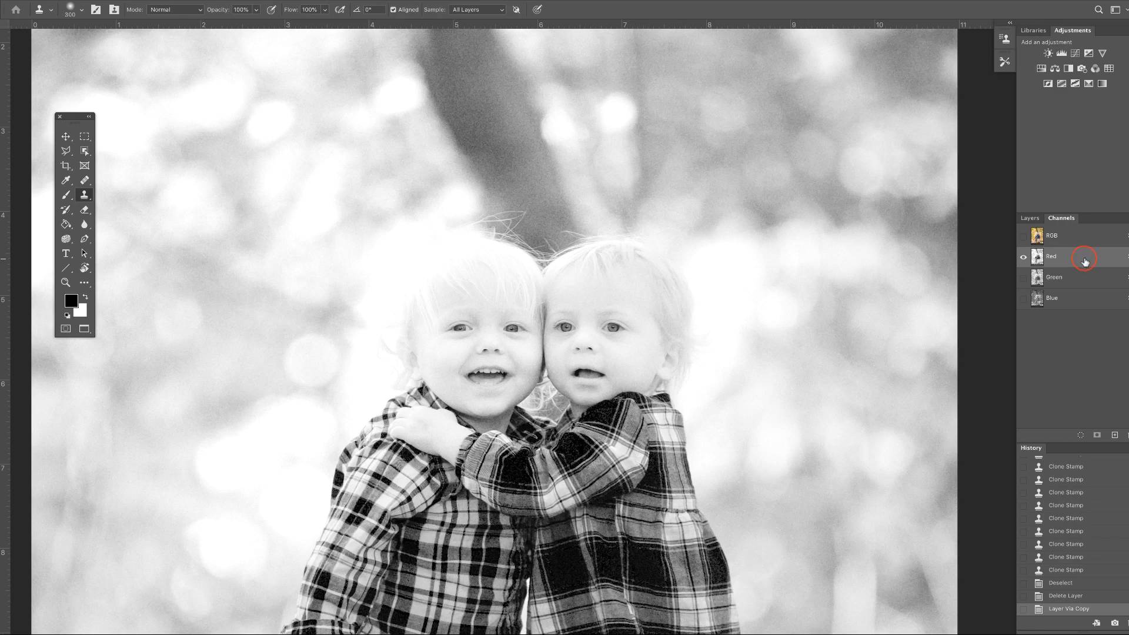
left_click(1084, 278)
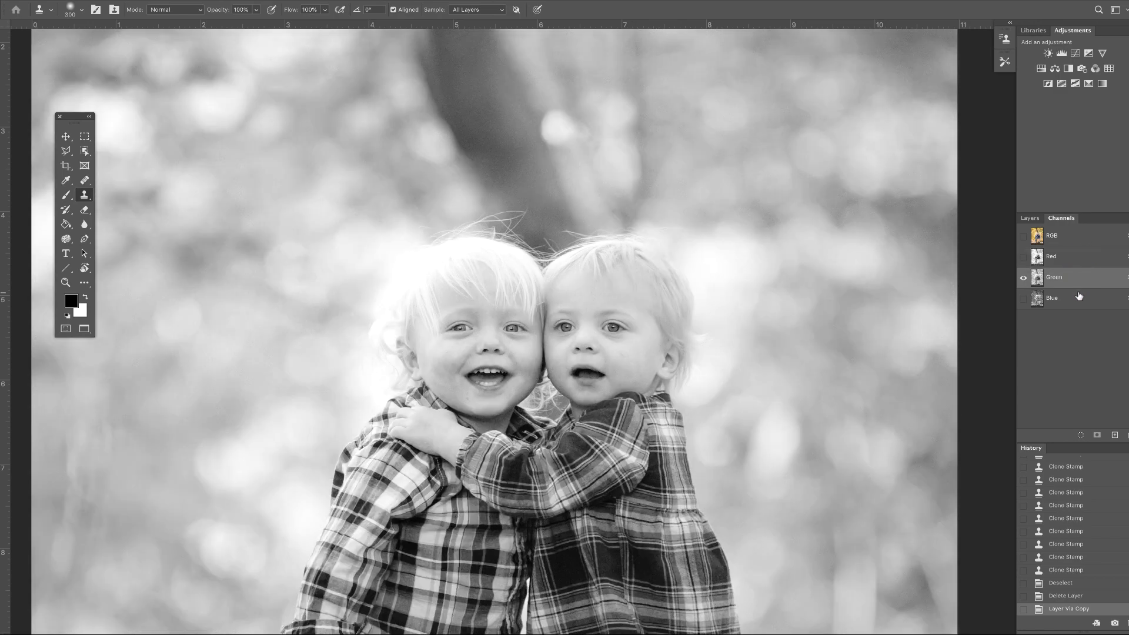
left_click(1079, 296)
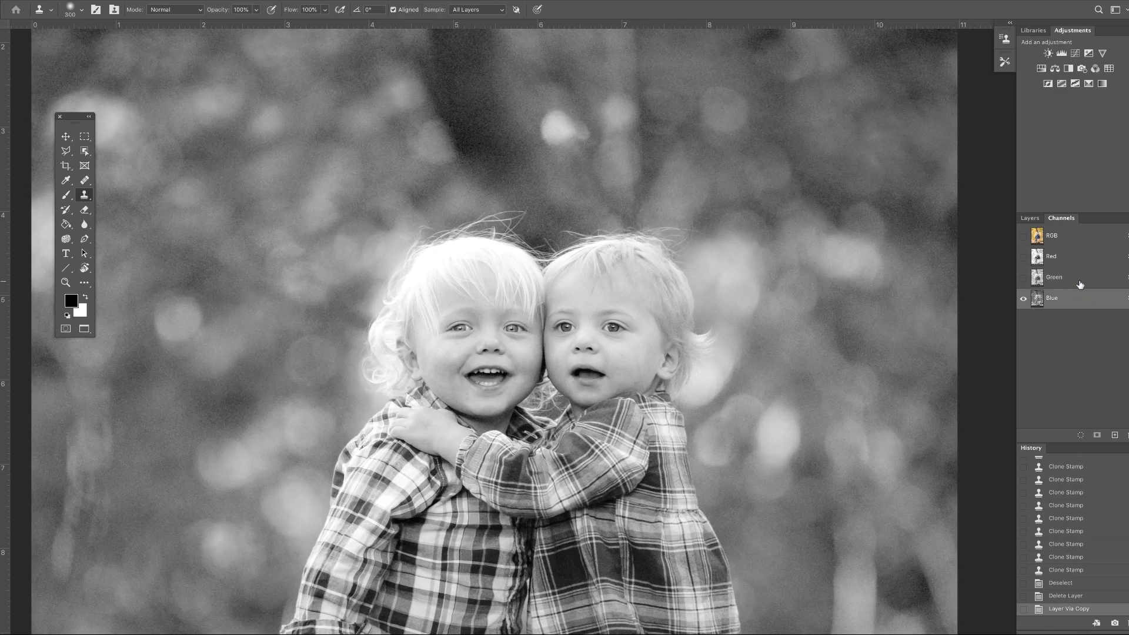
left_click(1079, 281)
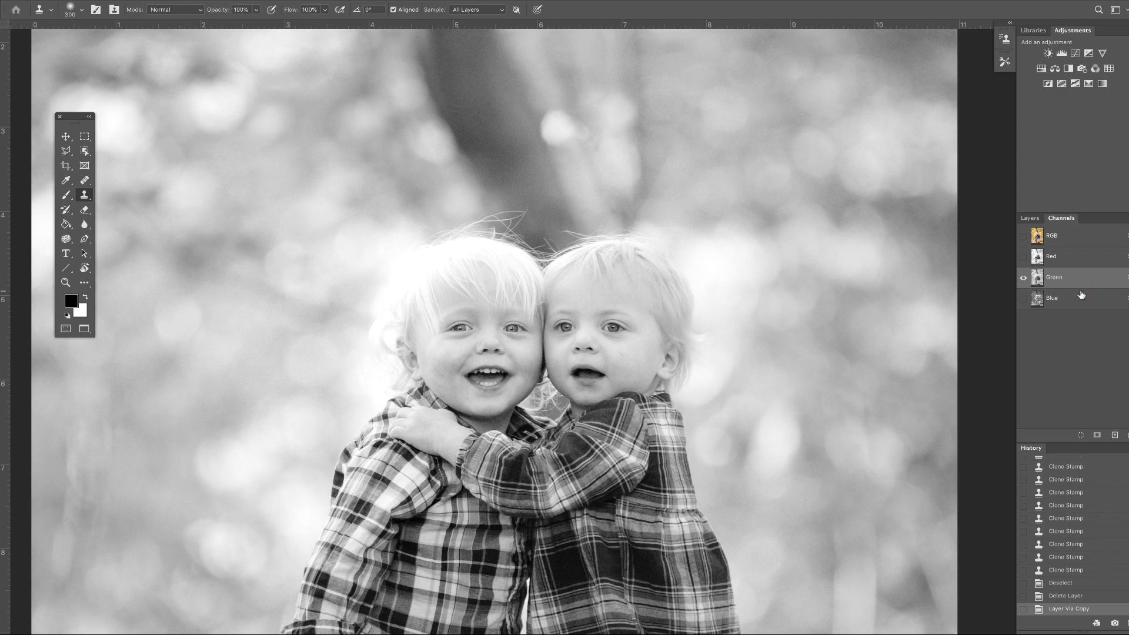
left_click(1081, 299)
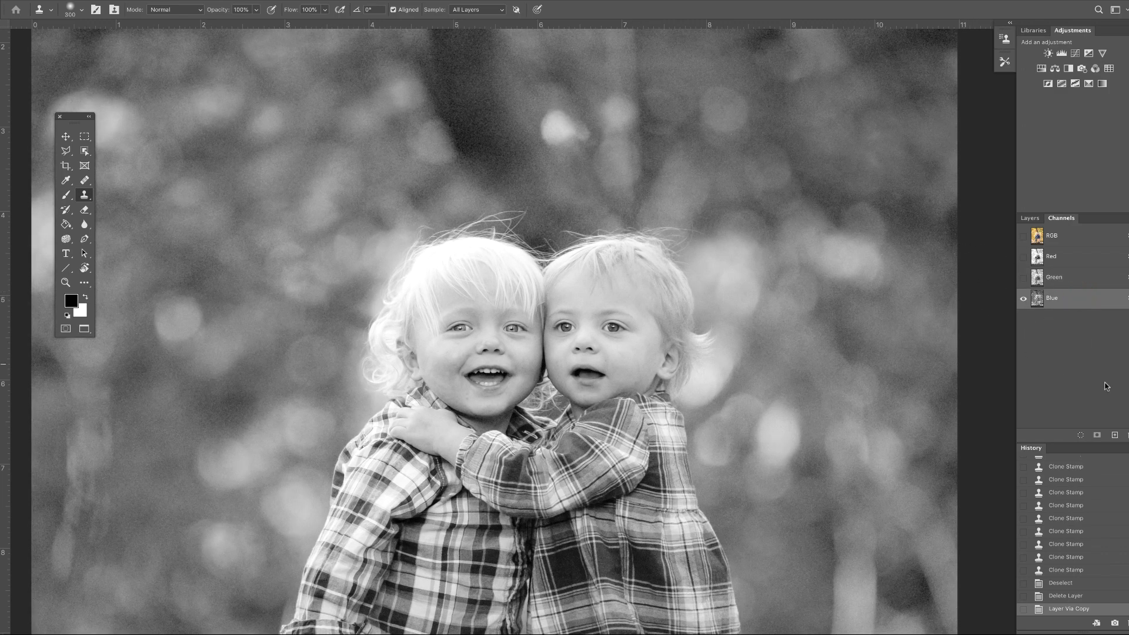
Step: Duplicate the Blue channel and boost its contrast with Levels set to 34, 0.84 and 250
left_click_drag(1067, 301, 1114, 435)
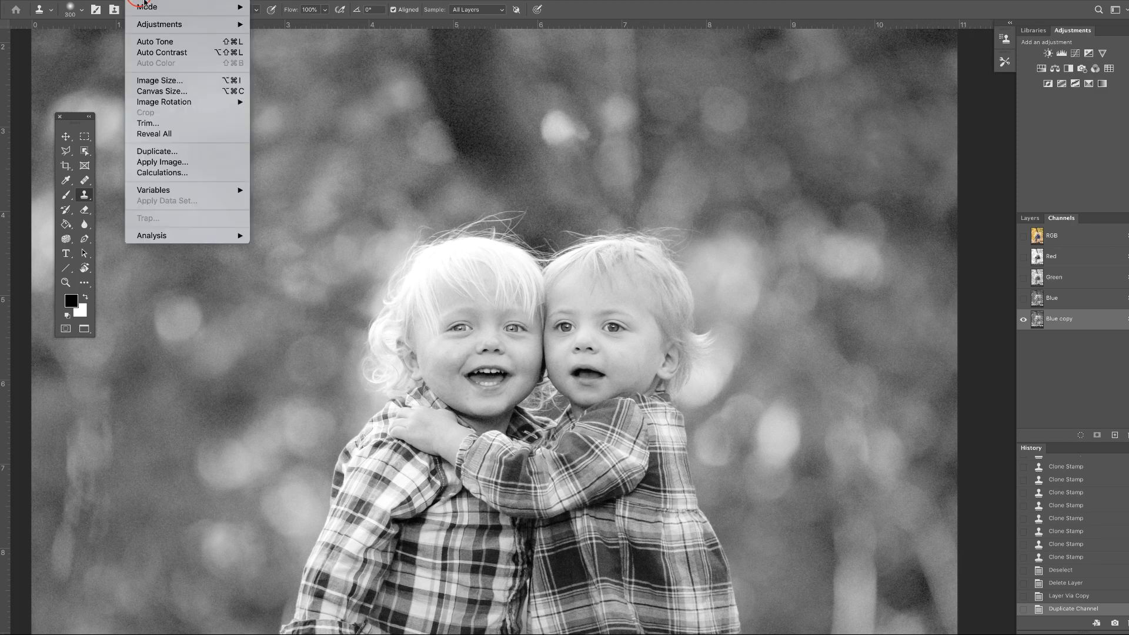
mouse_move(164, 24)
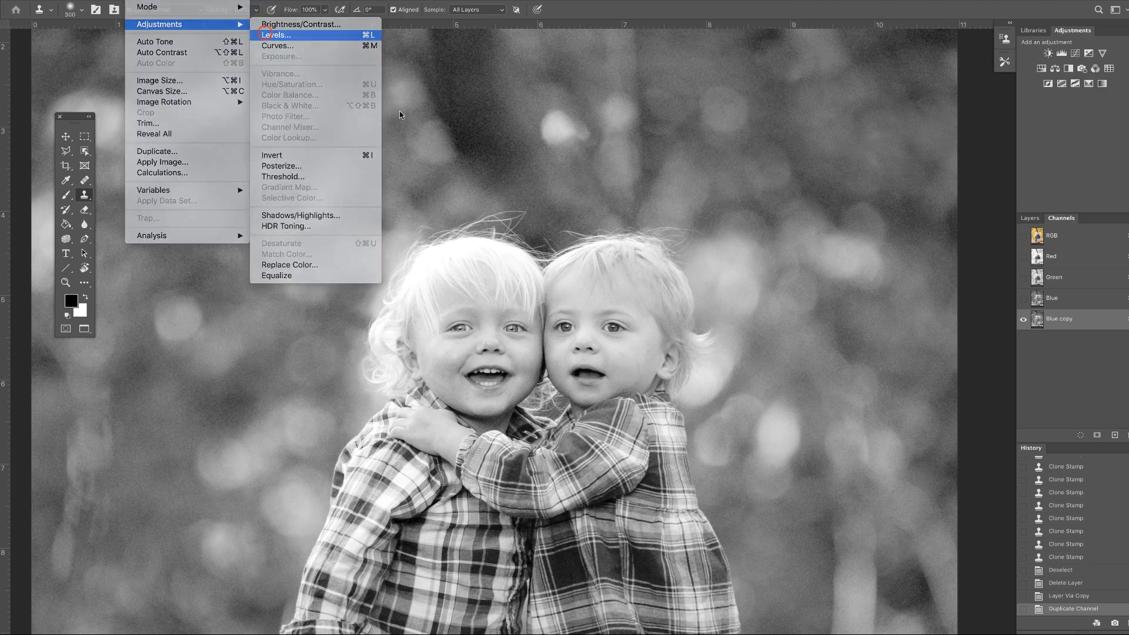
left_click(263, 35)
left_click_drag(688, 261, 827, 260)
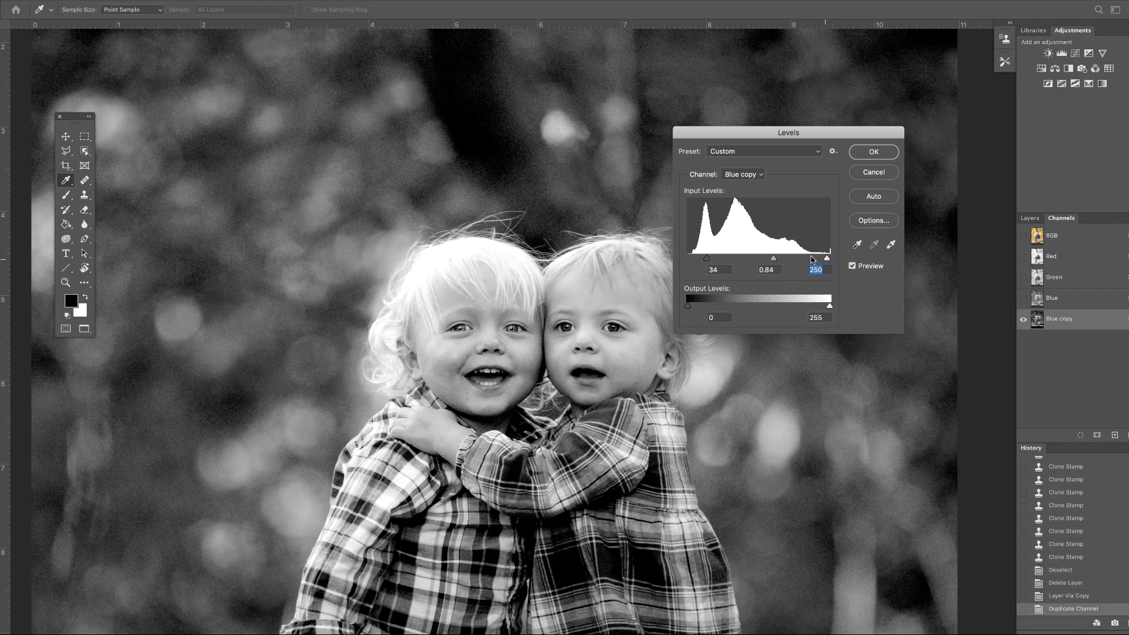
left_click(873, 152)
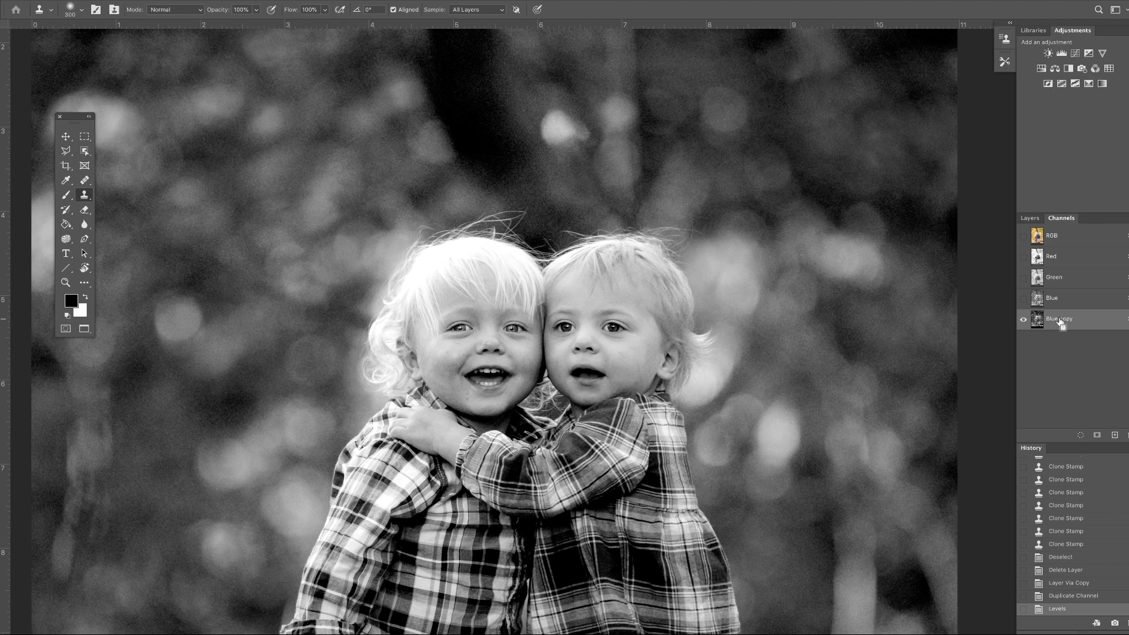
Step: Load the Blue copy channel as a selection, restore the RGB composite view, and hide the Blue copy channel
left_click(1060, 320, "super")
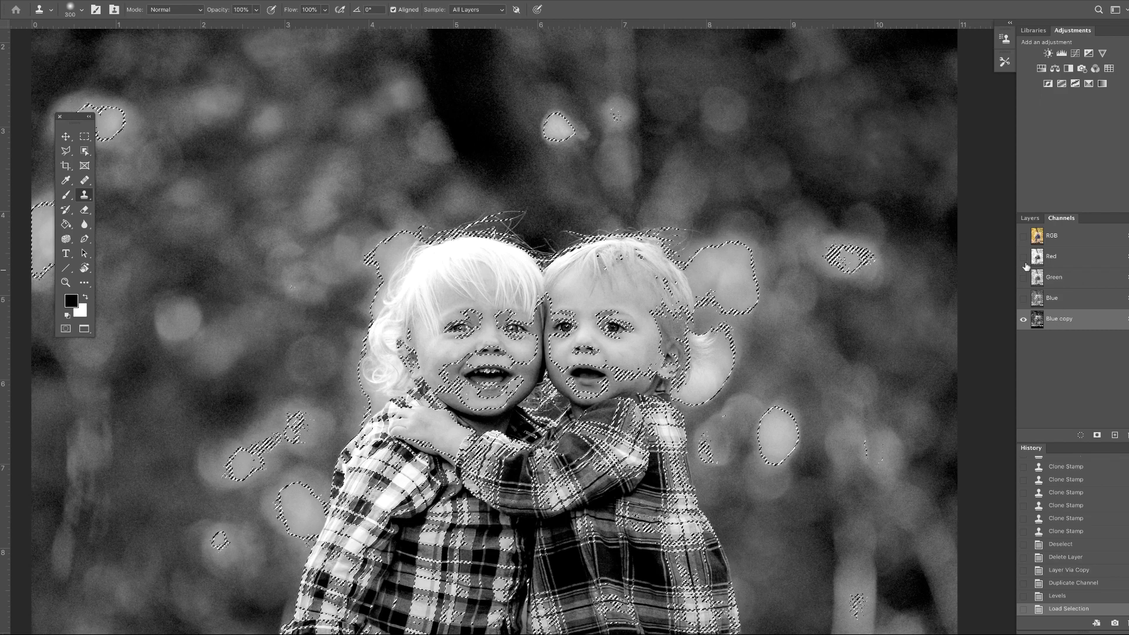
left_click(1023, 236)
key("x")
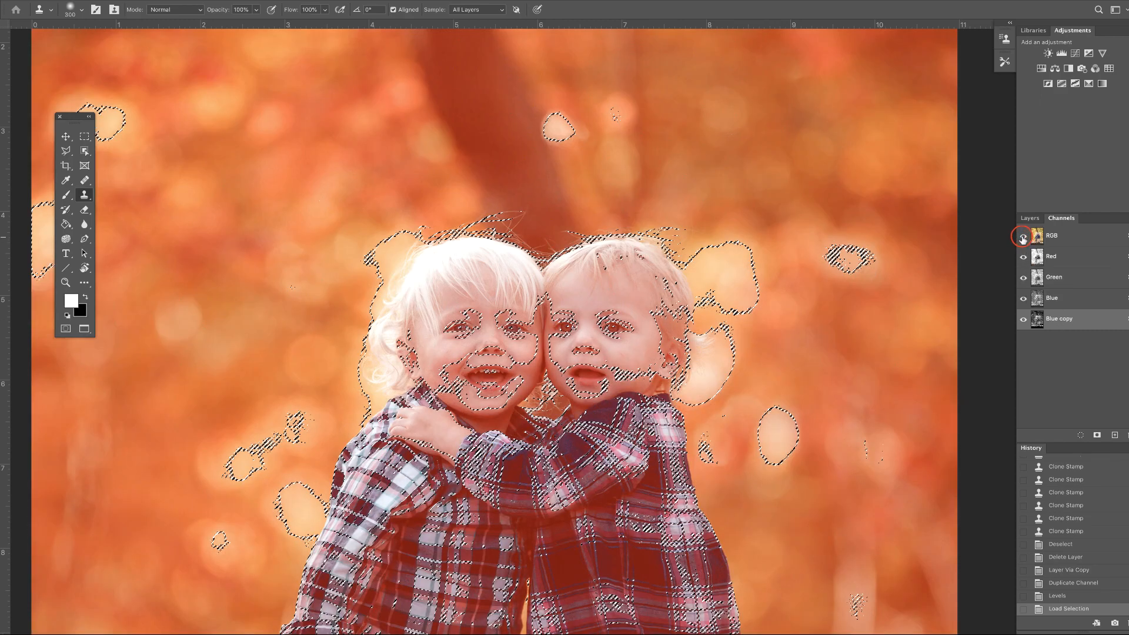
left_click(1023, 319)
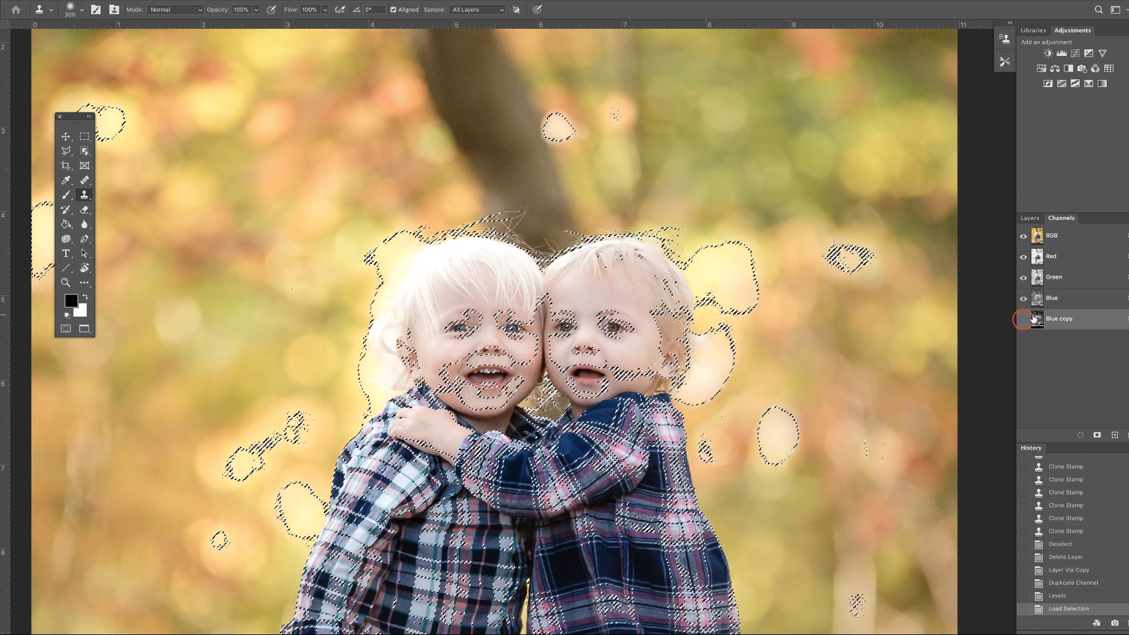
left_click(1029, 218)
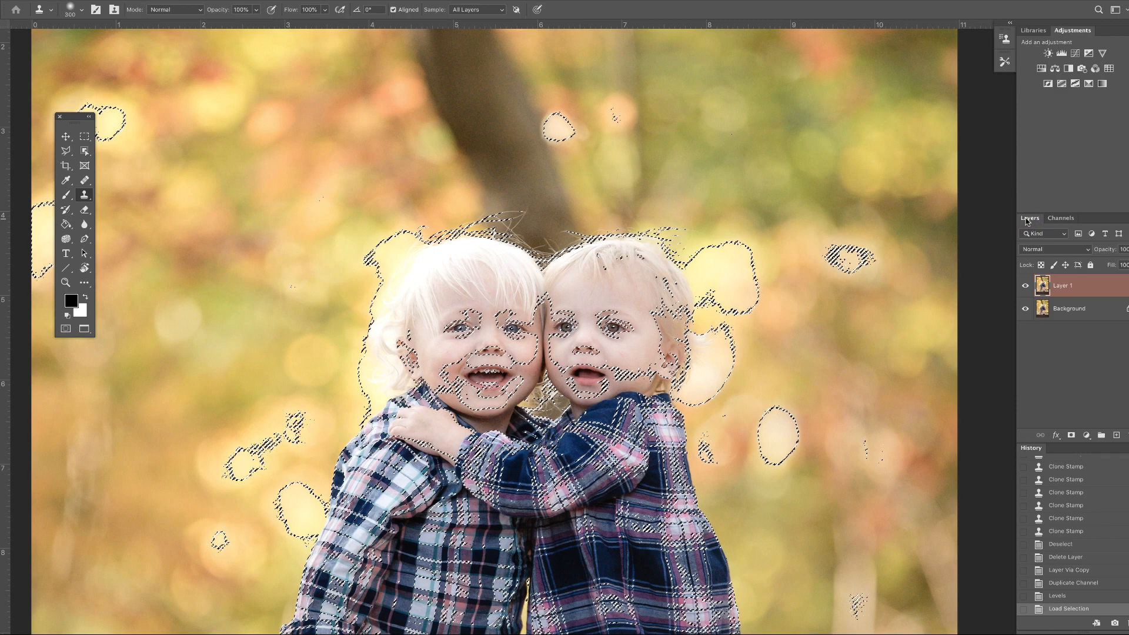
Step: Invert the selection so the background is selected instead of the children
key("ctrl+minus")
key("ctrl+minus")
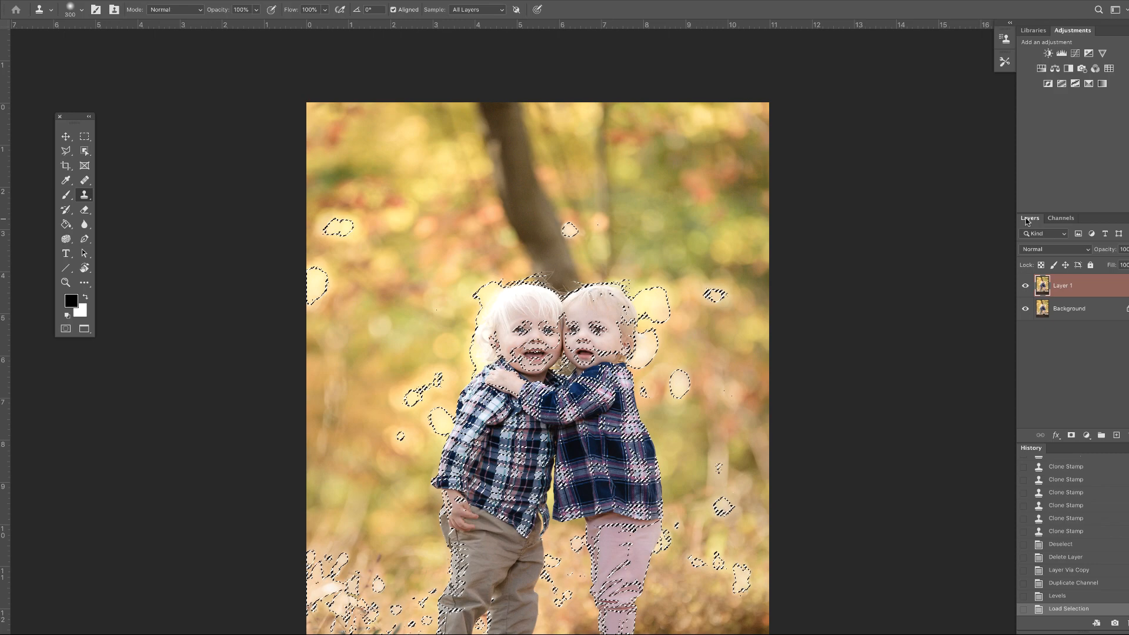
key("ctrl+shift+i")
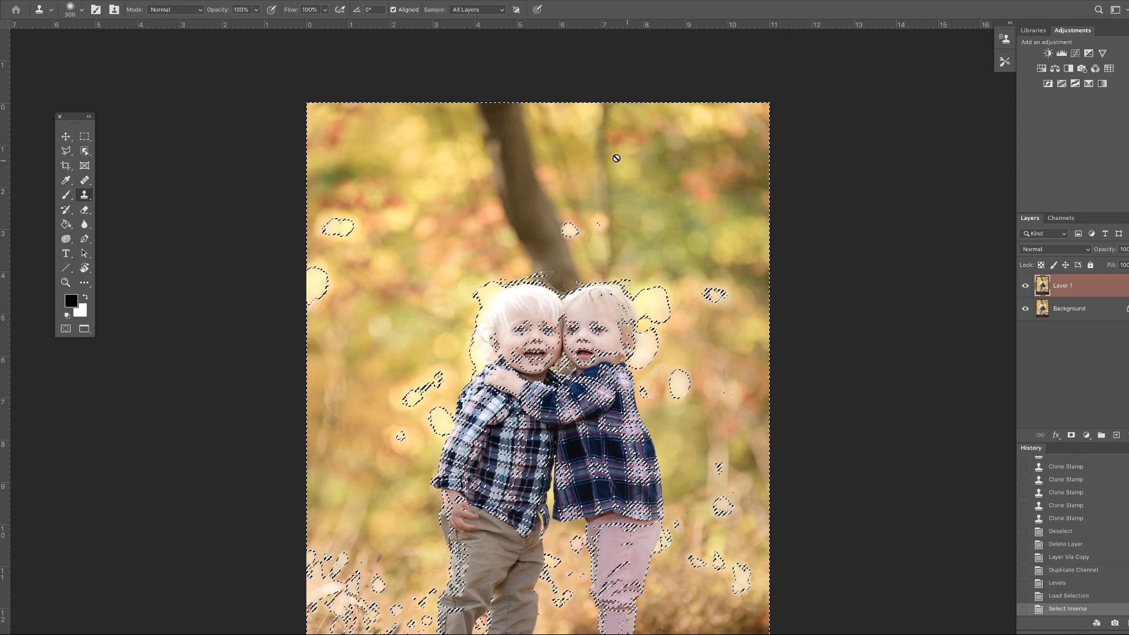
Step: Switch to Clone Stamp at 500 px and clone bokeh over the upper part of the tree trunk within the selection
key("s")
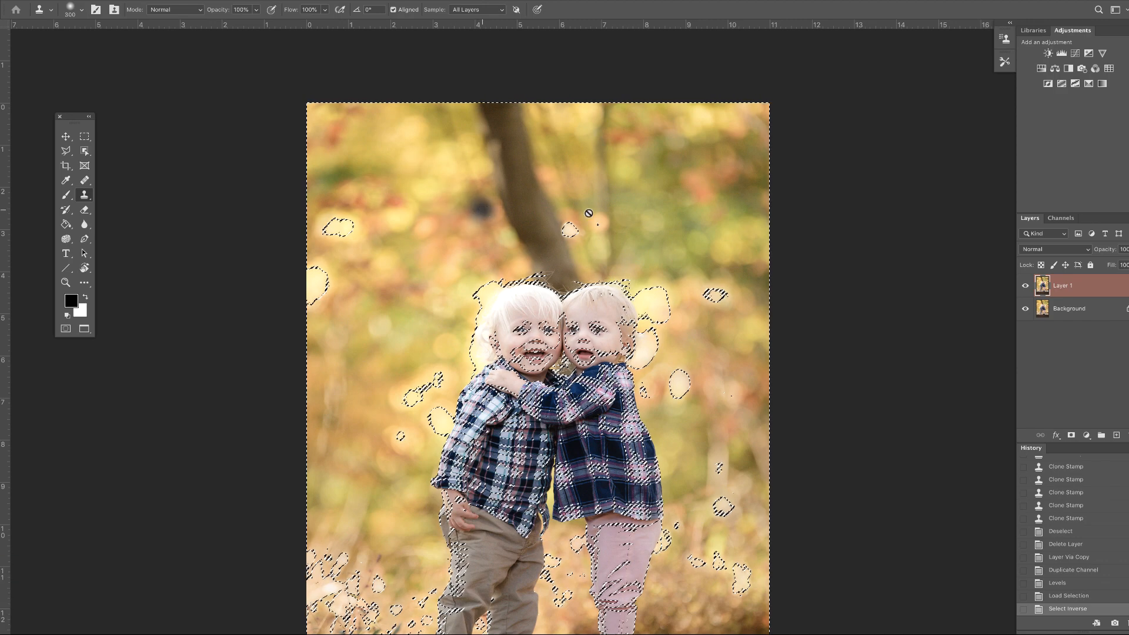
left_click(1061, 218)
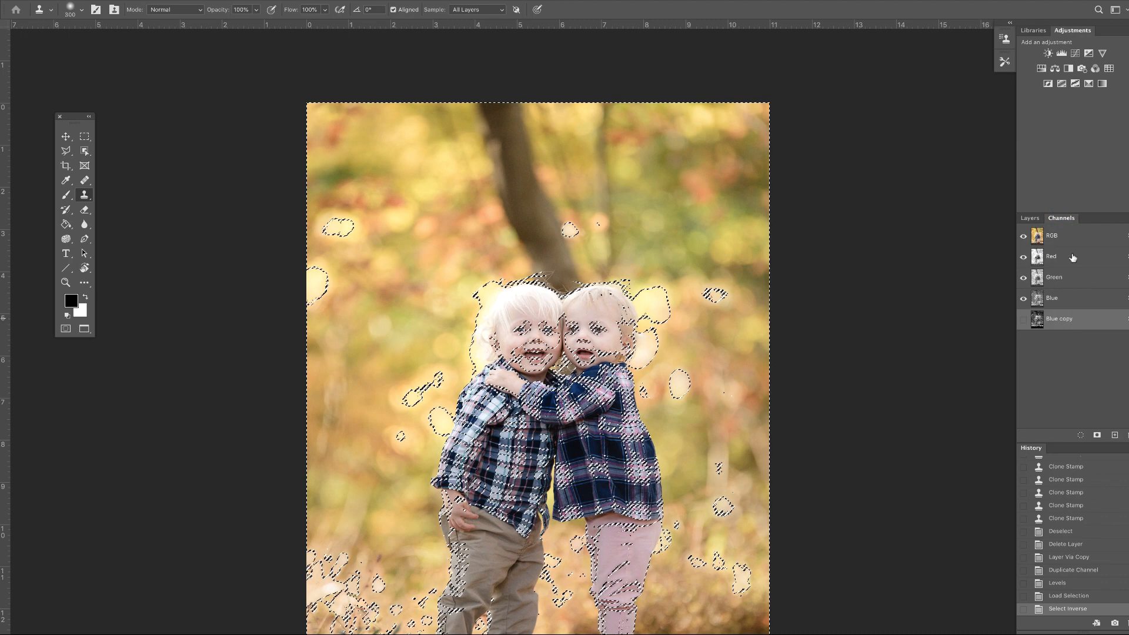
left_click(1069, 236)
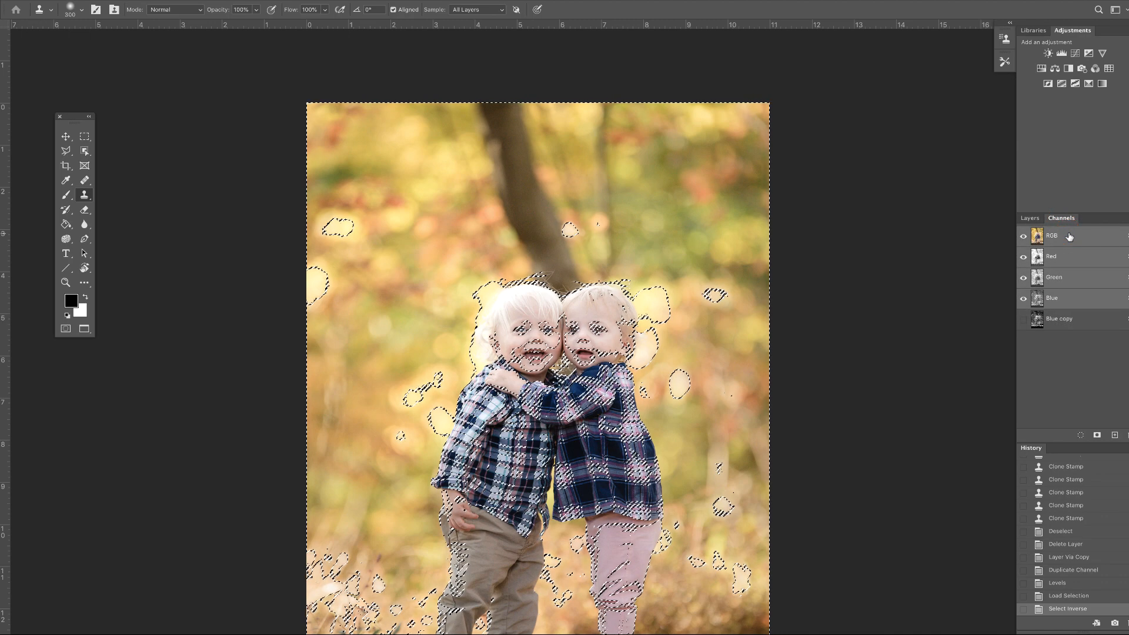
left_click(1034, 222)
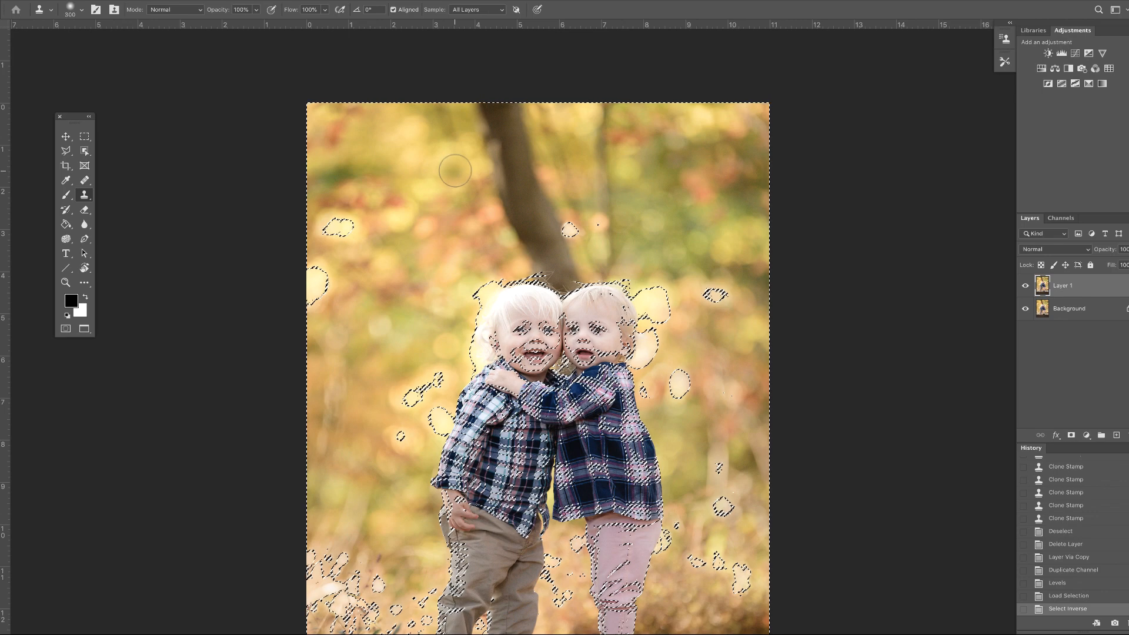
key("bracketright")
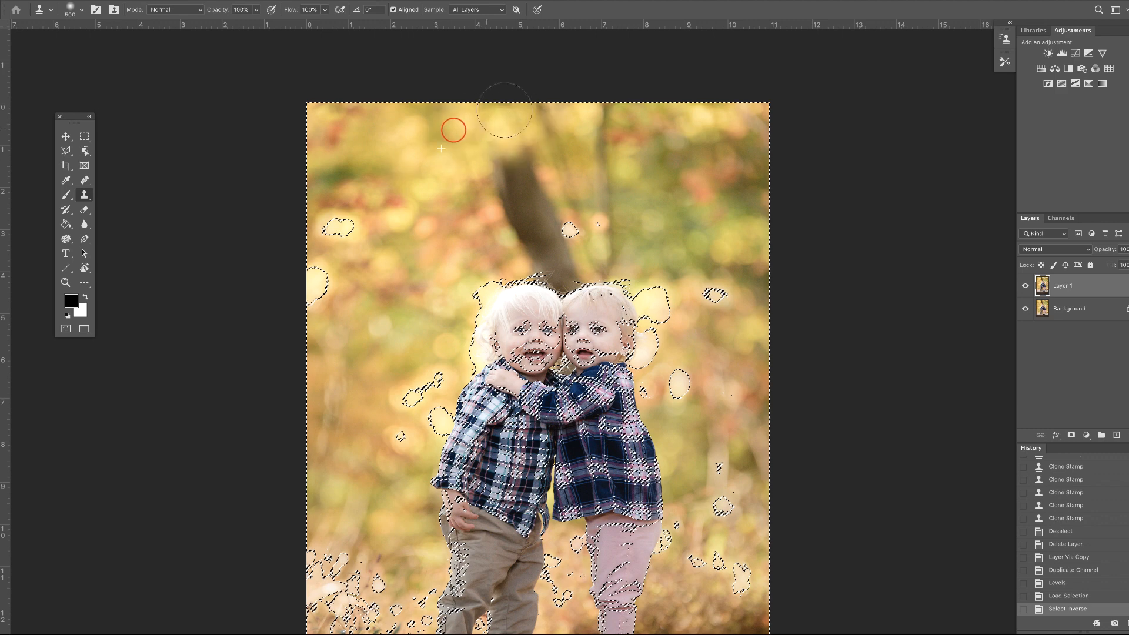
left_click_drag(504, 110, 442, 164)
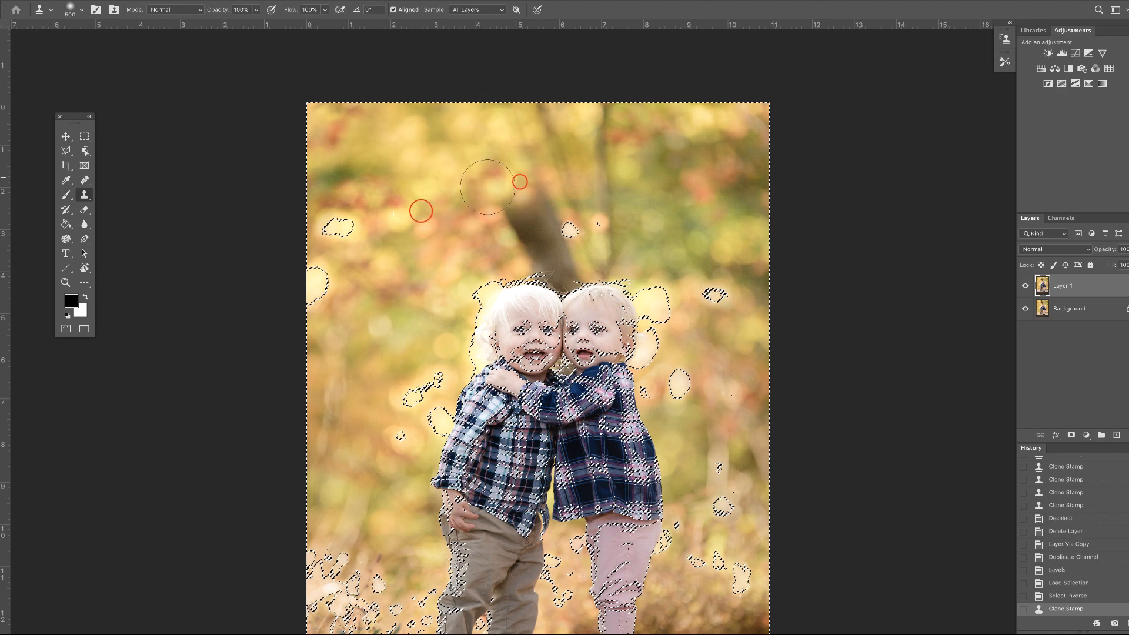
mouse_move(521, 183)
left_mouse_down()
mouse_move(529, 206)
mouse_move(519, 227)
mouse_move(538, 252)
mouse_move(565, 262)
left_mouse_up()
left_click(435, 240, "alt")
left_click(459, 245, "alt")
left_click(663, 145, "alt")
mouse_move(595, 155)
left_mouse_down()
mouse_move(546, 129)
mouse_move(555, 116)
mouse_move(581, 119)
left_mouse_up()
left_click(642, 152, "alt")
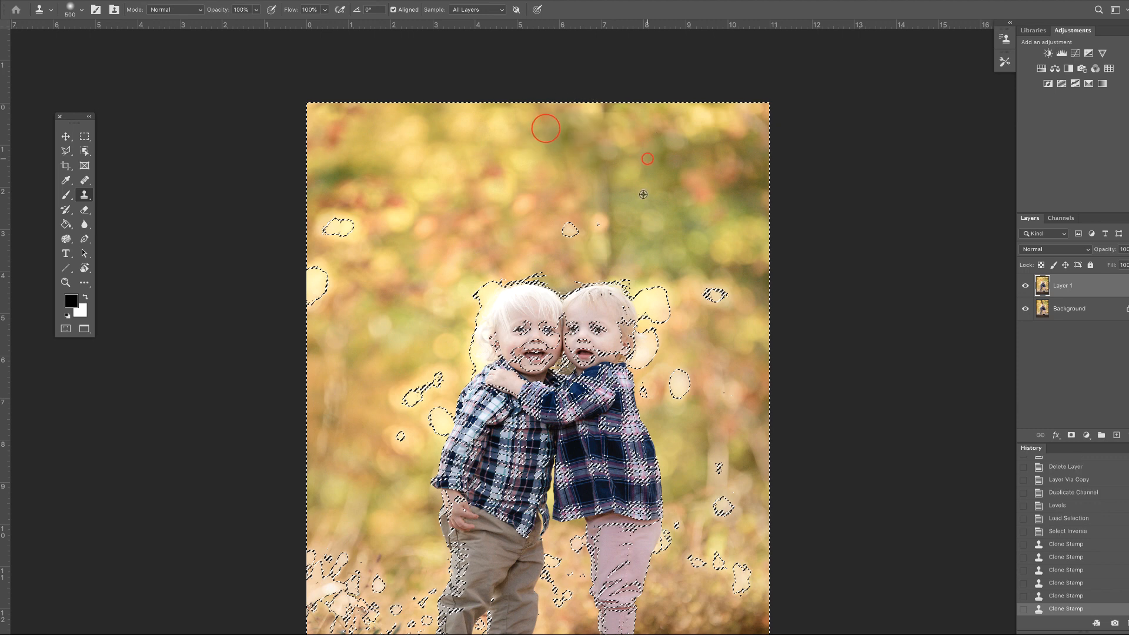
Step: Clone more bokeh over the remaining trunk section above the children's heads, then deselect
left_click(648, 159, "alt")
left_click_drag(599, 196, 598, 197)
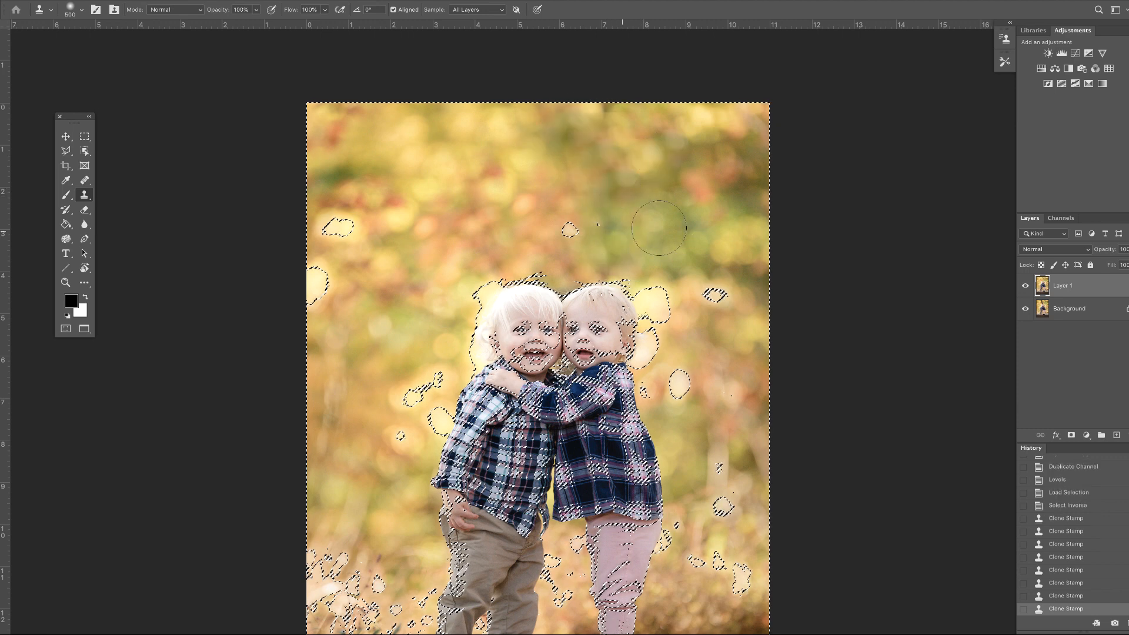
left_click(446, 226, "alt")
left_click_drag(549, 270, 551, 272)
left_click(567, 280)
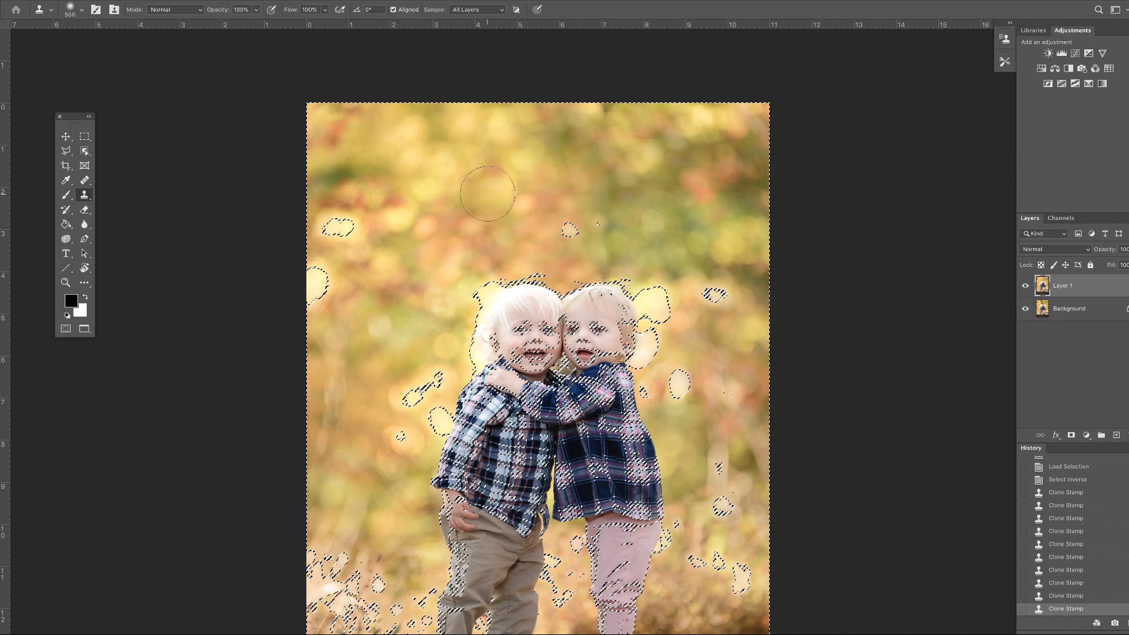
key("ctrl+d")
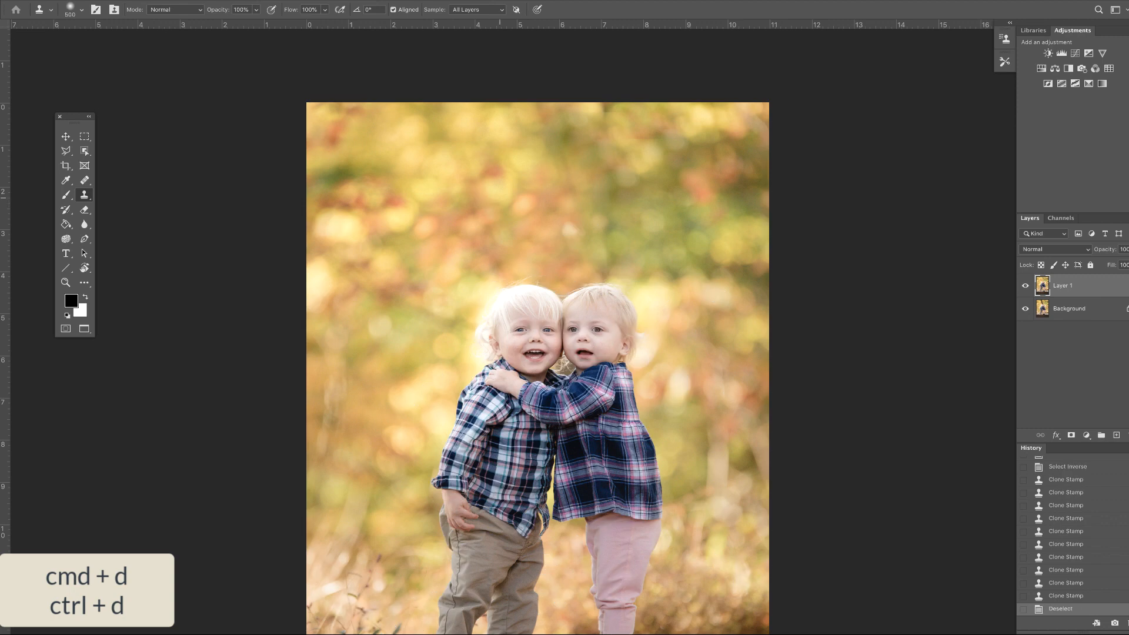
Step: Compare the retouched layer with the original across the whole image by toggling its visibility
key("ctrl+minus")
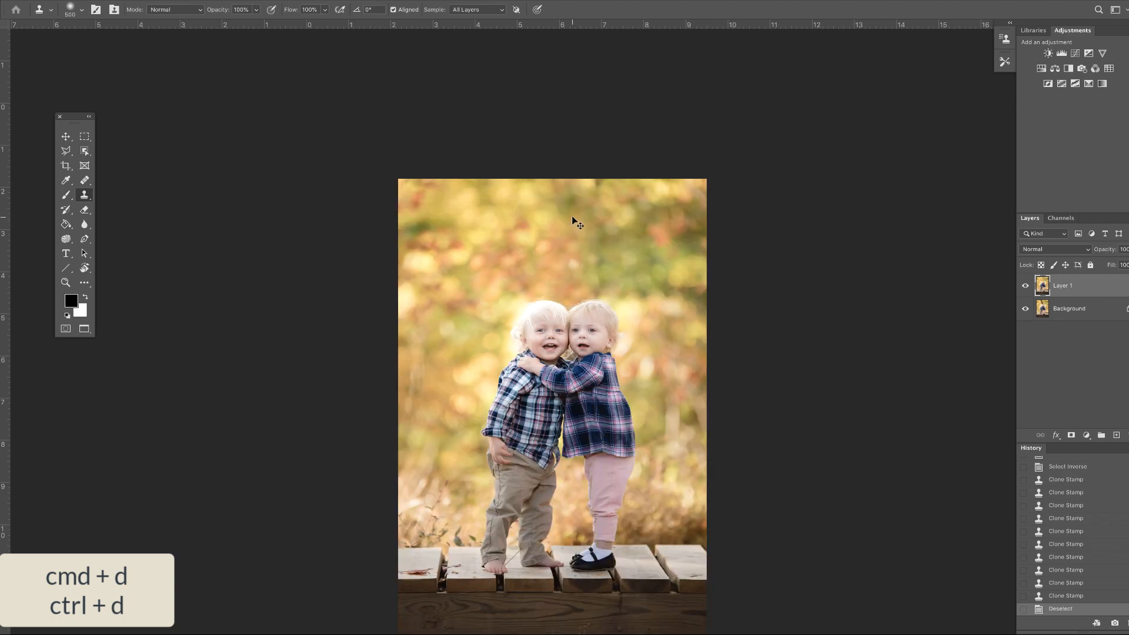
left_click(1026, 286)
left_click(1026, 286)
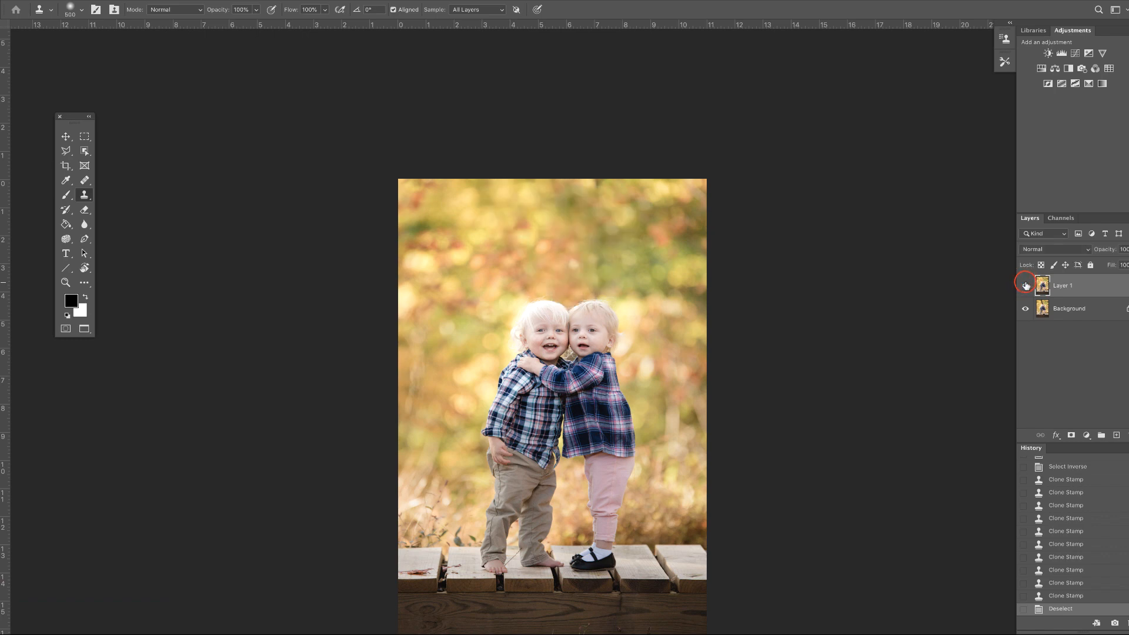
left_click(1026, 285)
left_click(1026, 286)
Step: Compare the retouched layer with the original around the children's flyaway hair by toggling its visibility
key("super+plus")
key("super+plus")
key("super+plus")
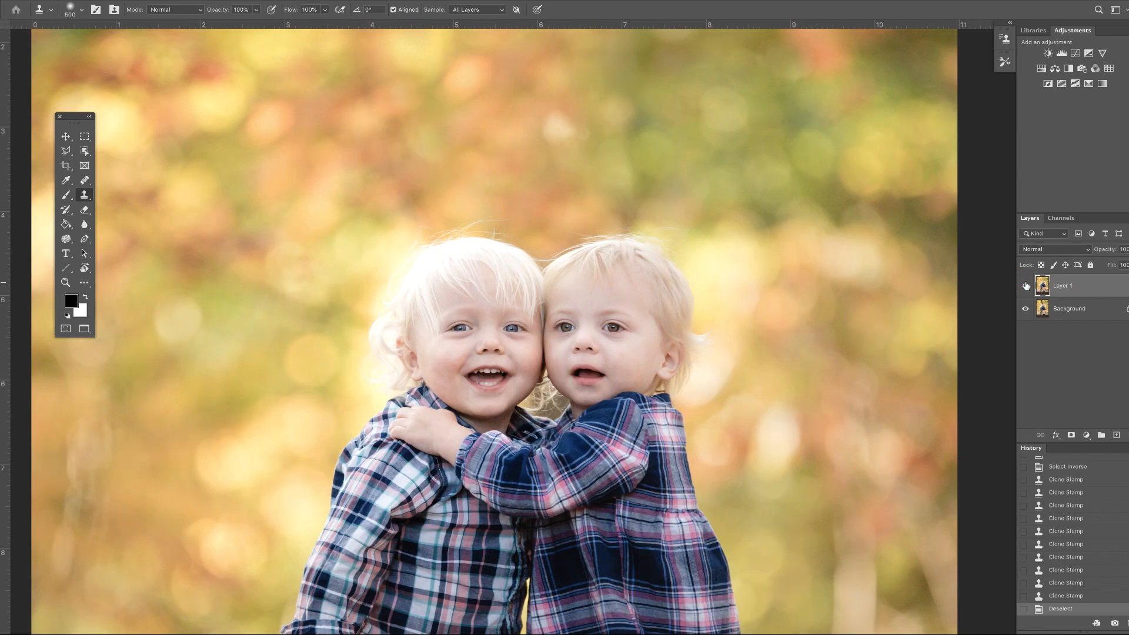
key("super+plus")
key("super+plus")
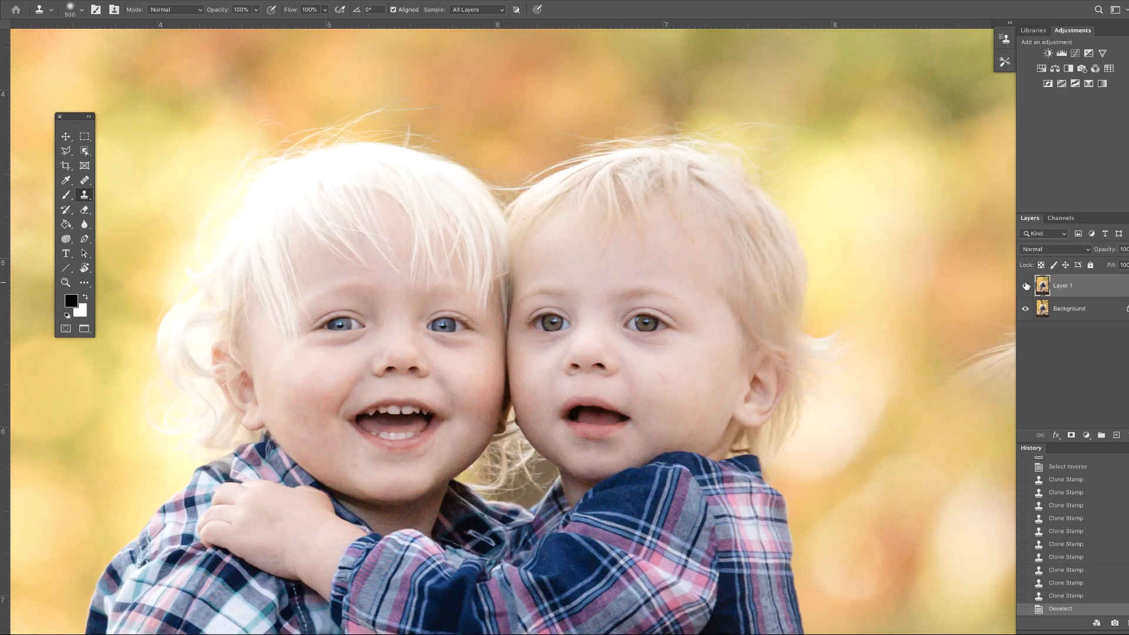
left_click(1026, 286)
left_click(1026, 286)
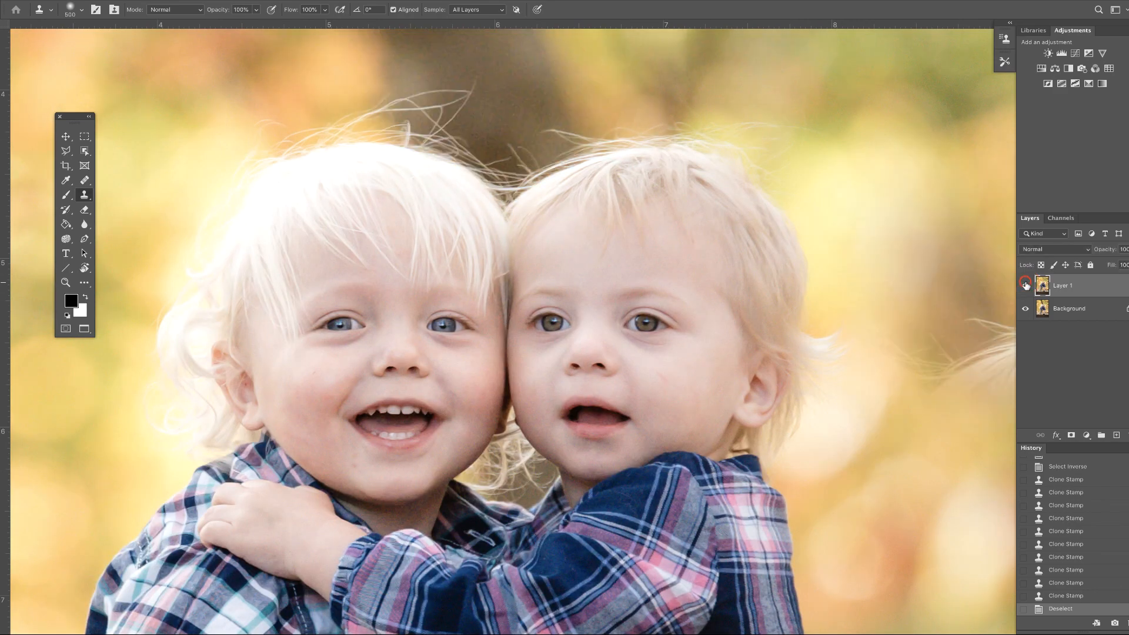
left_click(1026, 286)
left_click(1026, 286)
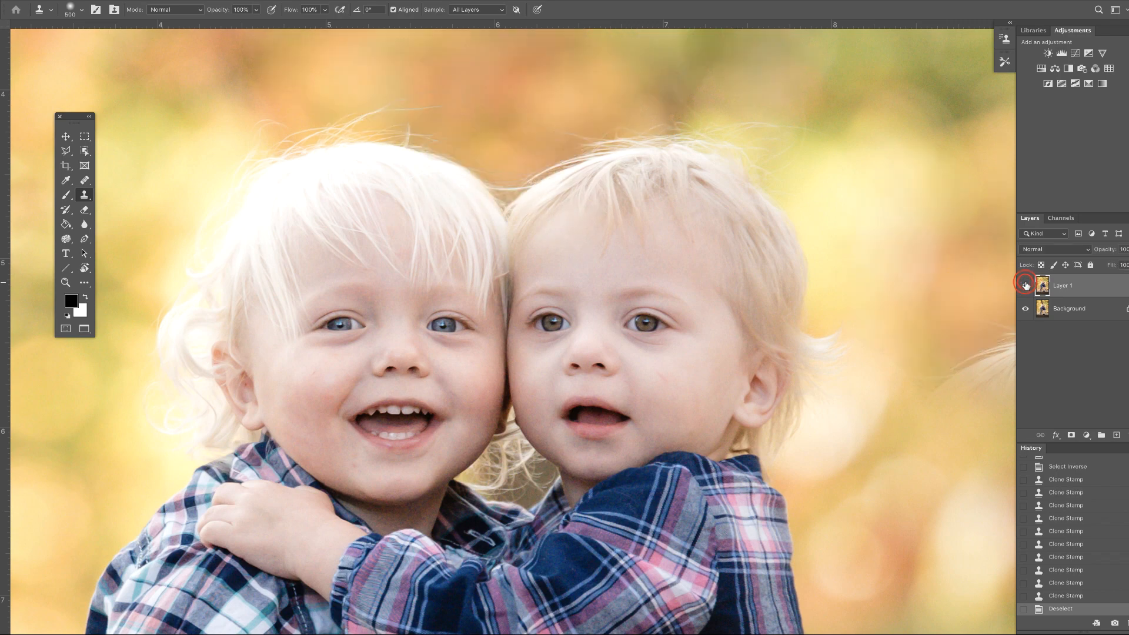
Step: Toggle the retouched layer again to compare the full retouched photo against the original
key("super+minus")
key("super+minus")
key("super+minus")
key("super+minus")
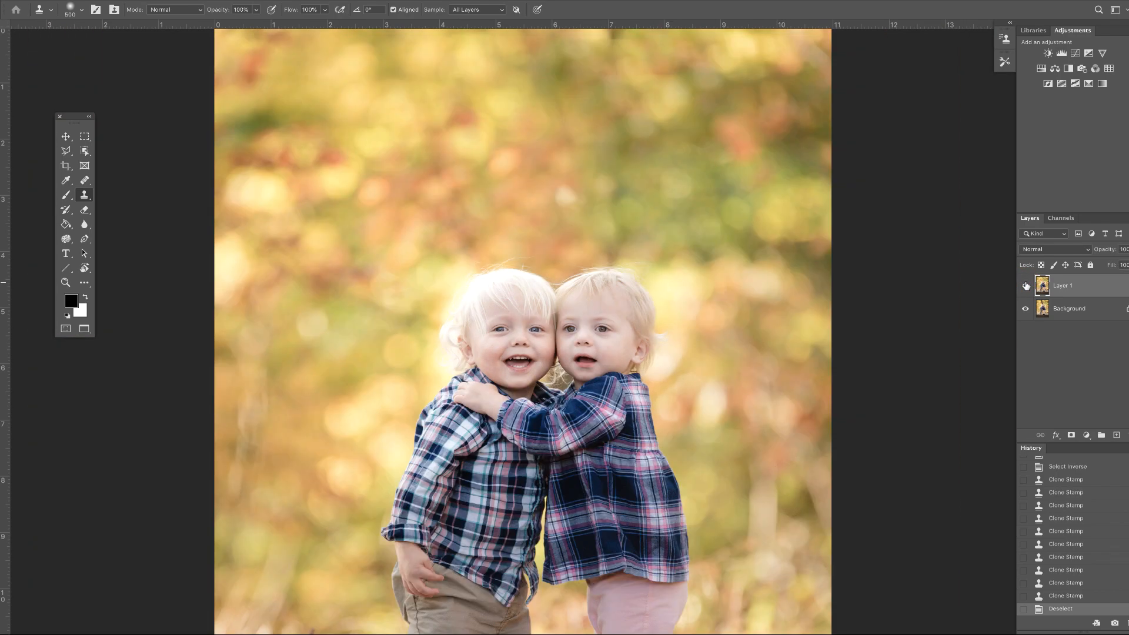
left_click(1026, 285)
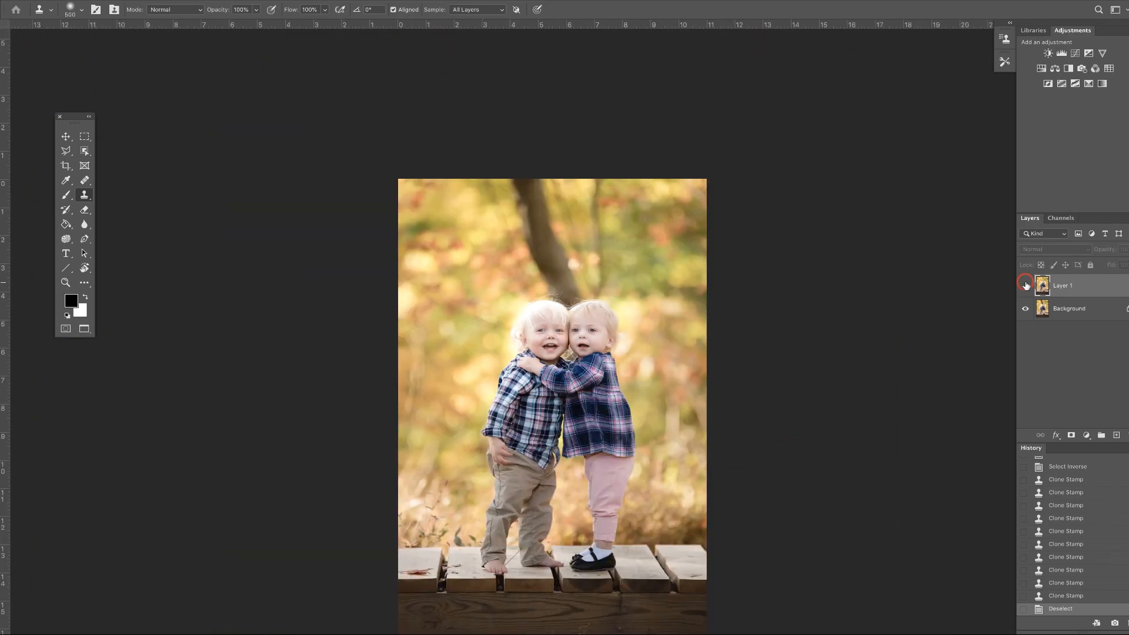
left_click(1026, 286)
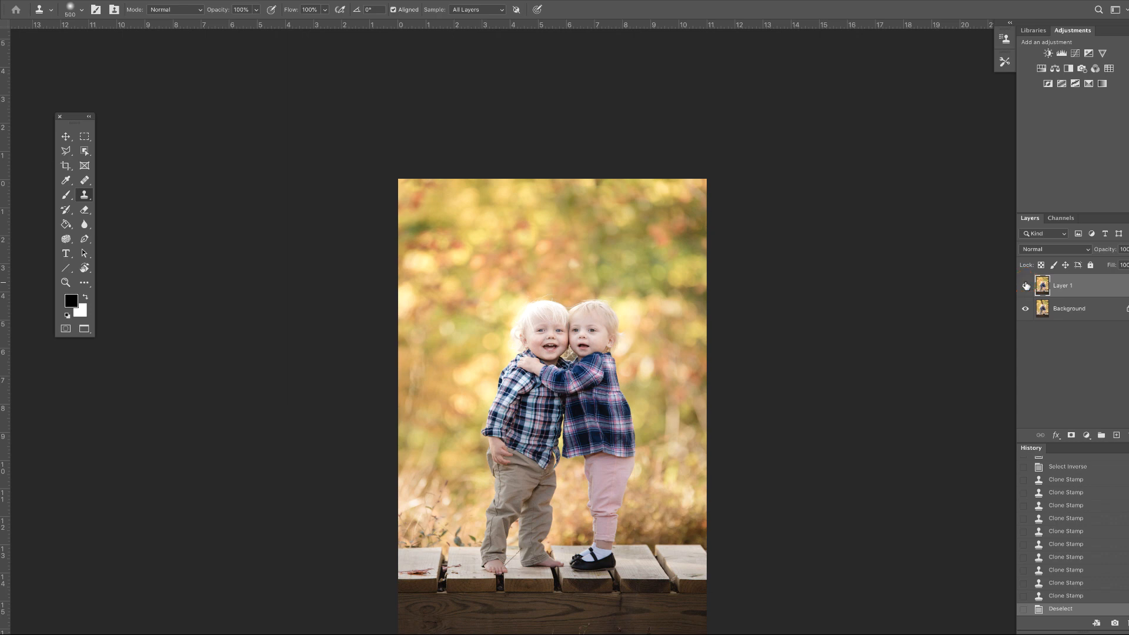